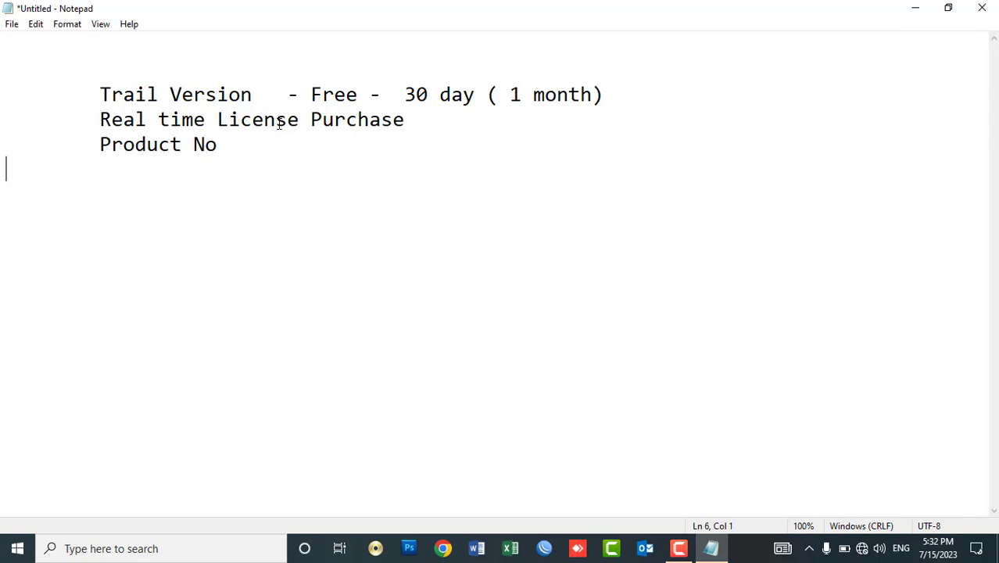
Add indented 'Serial No' and 'Activation Code' lines aligned under the Product No line.
{"action": "key", "text": "Tab"}
{"action": "type", "text": "L"}
{"action": "key", "text": "BackSpace"}
{"action": "type", "text": "Serial No"}
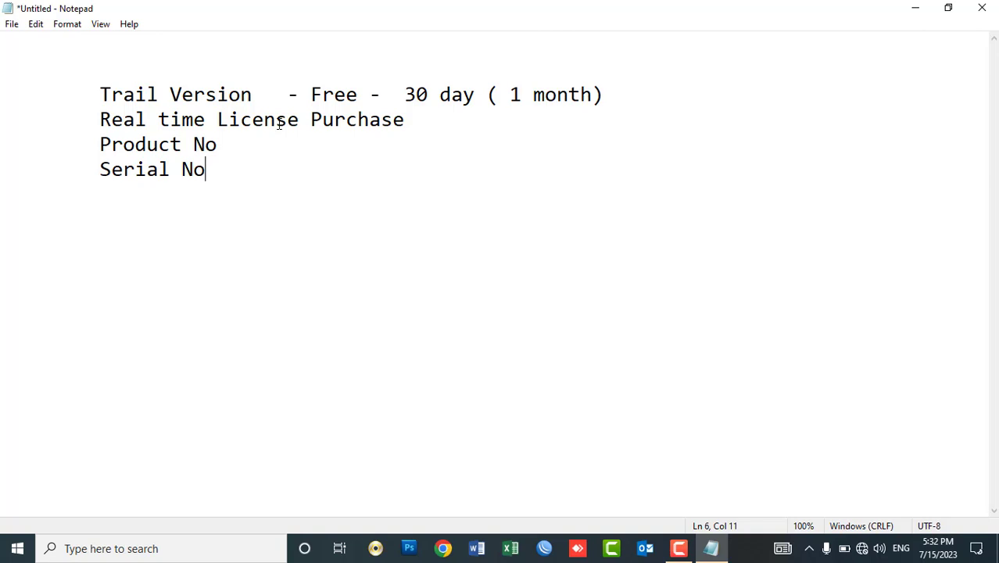
{"action": "key", "text": "Up"}
{"action": "key", "text": "Left"}
{"action": "key", "text": "Left"}
{"action": "key", "text": "Left"}
{"action": "key", "text": "Left"}
{"action": "key", "text": "Left"}
{"action": "key", "text": "Left"}
{"action": "key", "text": "Left"}
{"action": "key", "text": "Left"}
{"action": "key", "text": "Tab"}
{"action": "key", "text": "Down"}
{"action": "key", "text": "Left"}
{"action": "key", "text": "Left"}
{"action": "key", "text": "Left"}
{"action": "key", "text": "Left"}
{"action": "key", "text": "Left"}
{"action": "key", "text": "Left"}
{"action": "key", "text": "Left"}
{"action": "key", "text": "Left"}
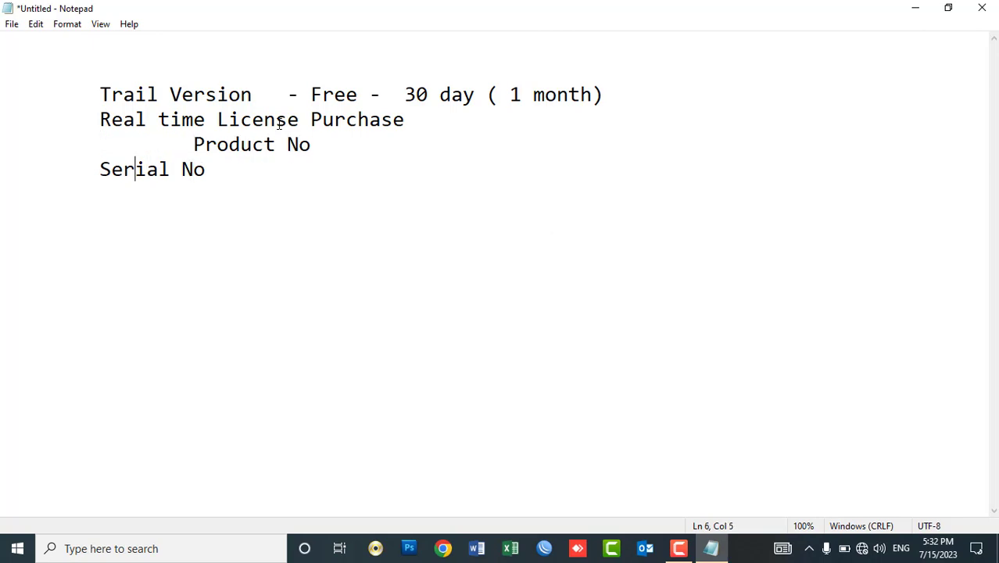
{"action": "key", "text": "Tab"}
{"action": "key", "text": "Down"}
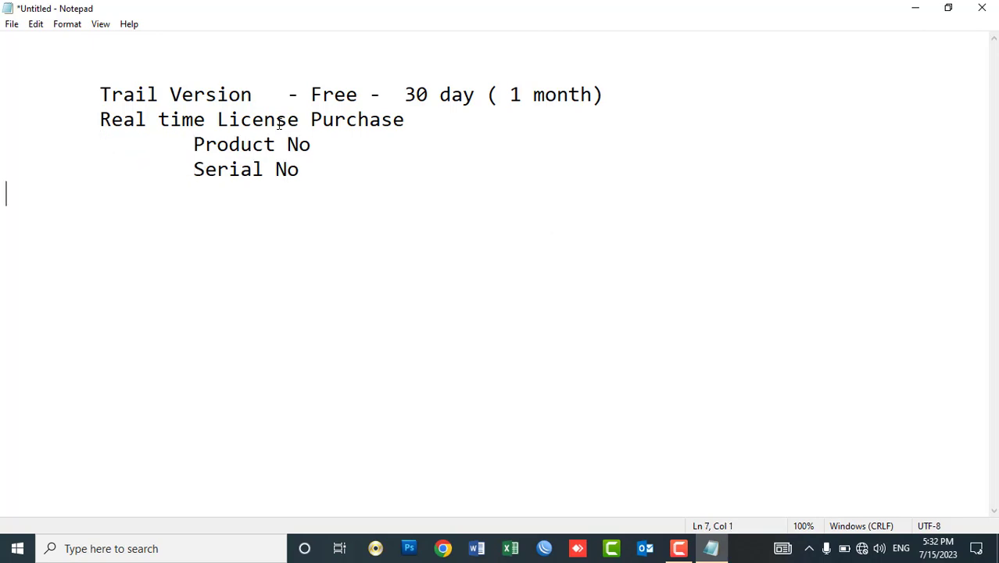
{"action": "key", "text": "Tab"}
{"action": "key", "text": "Tab"}
{"action": "type", "text": "Activation Code"}
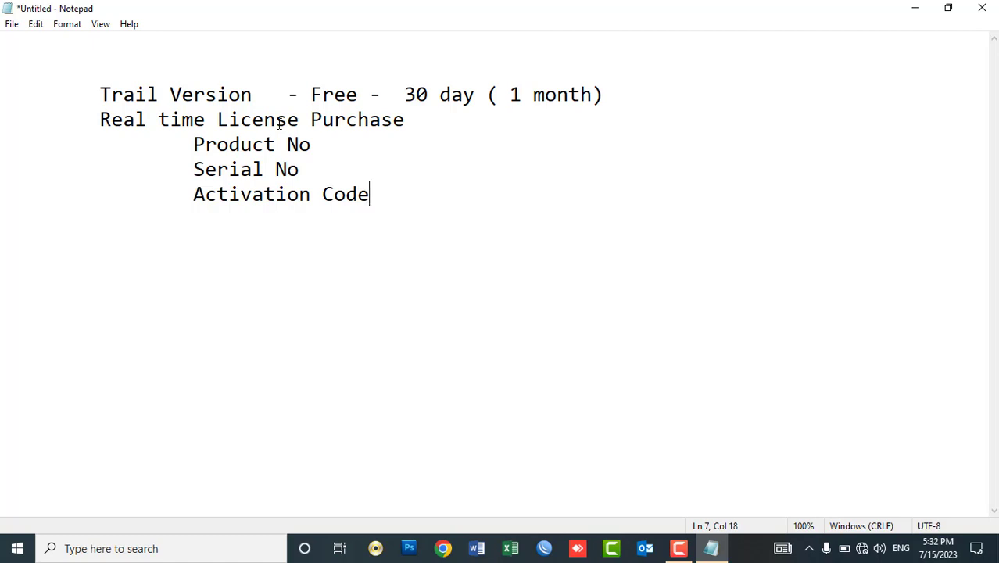
Highlight the license detail and Trail Version lines to point them out, then close the unsaved notes.
{"action": "left_click_drag", "start_coordinate": [301, 167], "coordinate": [196, 145]}
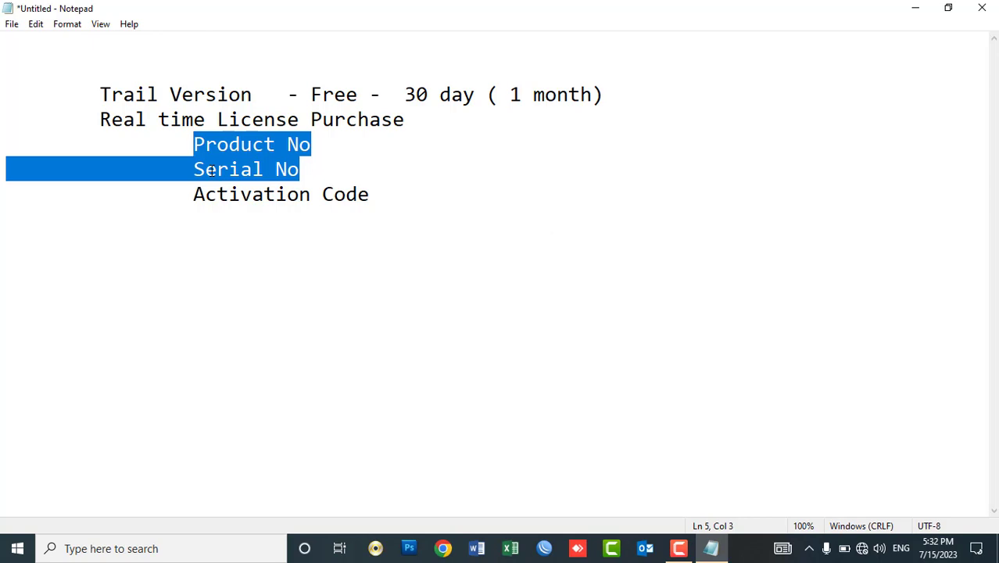
{"action": "double_click", "coordinate": [274, 194]}
{"action": "left_click_drag", "start_coordinate": [370, 194], "coordinate": [31, 137]}
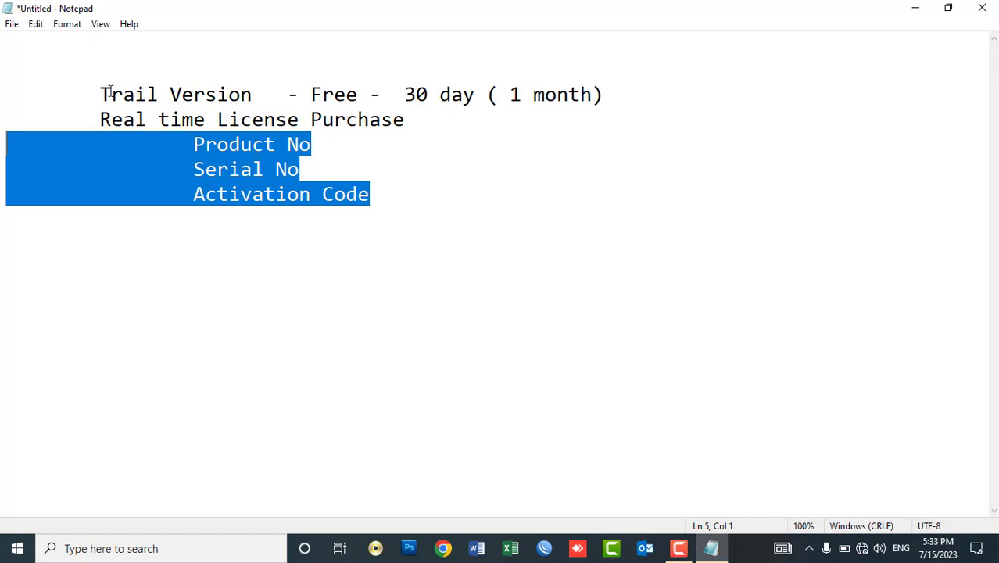
{"action": "left_click_drag", "start_coordinate": [102, 94], "coordinate": [618, 98]}
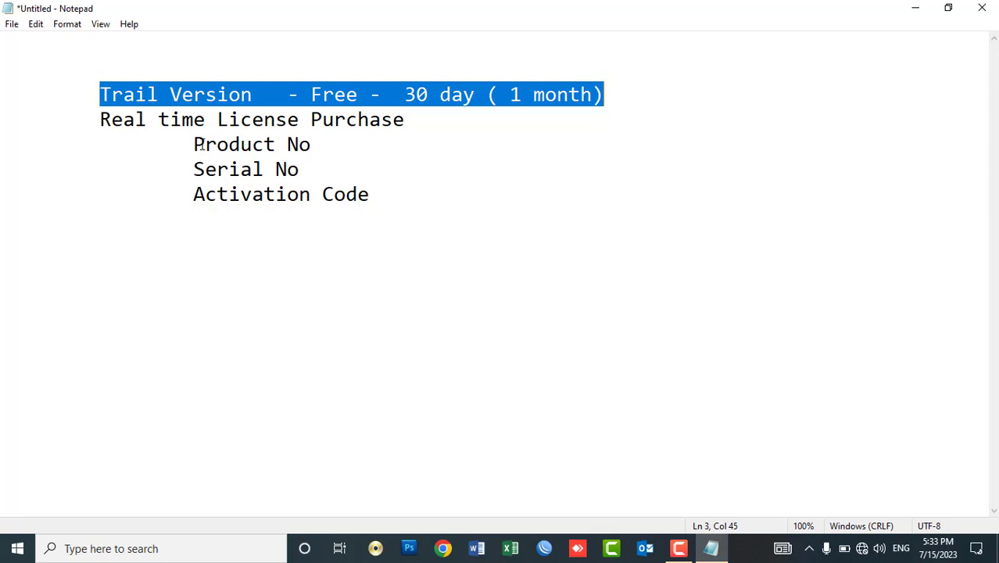
{"action": "left_click_drag", "start_coordinate": [201, 145], "coordinate": [202, 172]}
{"action": "left_click", "coordinate": [310, 144]}
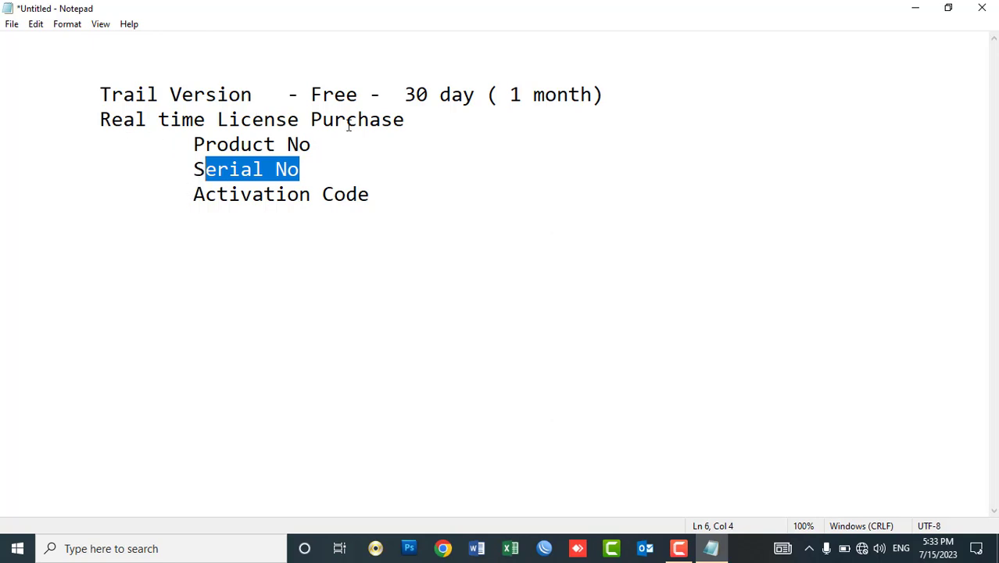
{"action": "left_click_drag", "start_coordinate": [311, 145], "coordinate": [205, 144]}
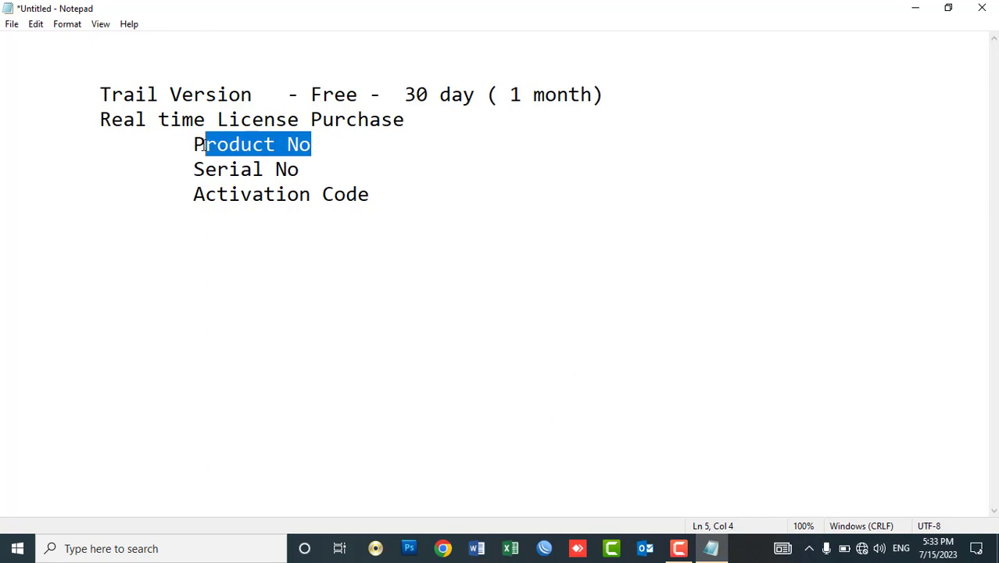
{"action": "left_click_drag", "start_coordinate": [301, 169], "coordinate": [205, 169]}
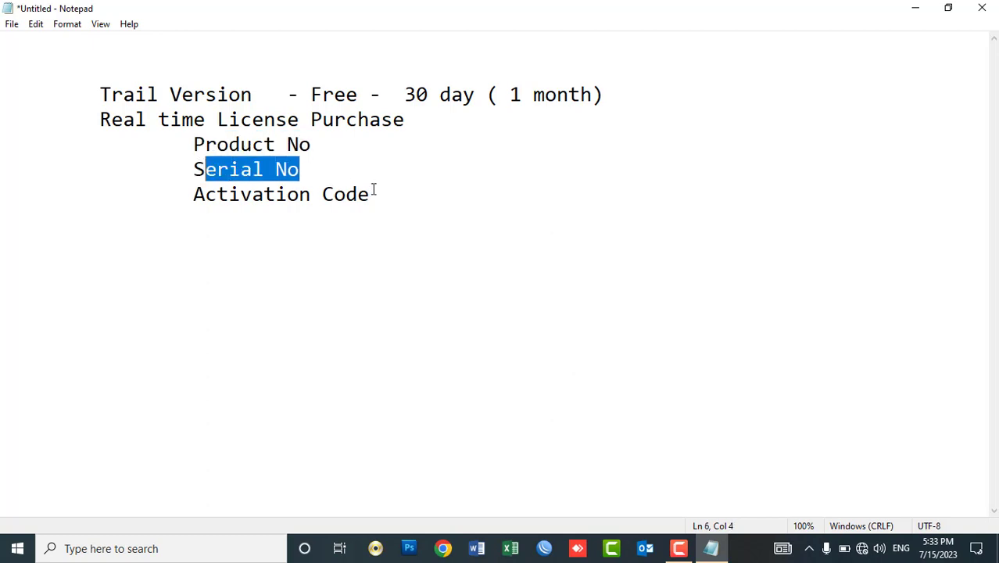
{"action": "left_click", "coordinate": [982, 7]}
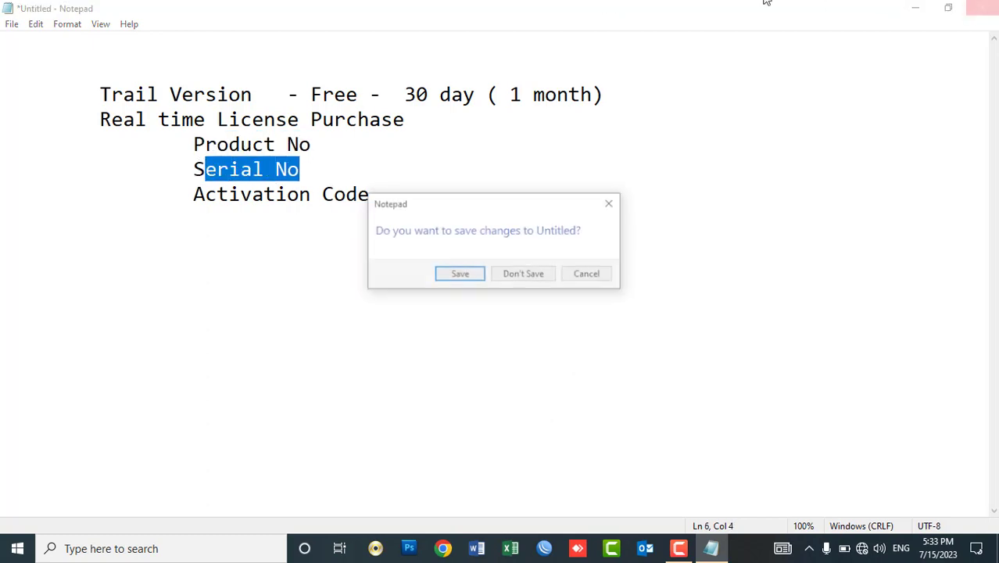
Discard the notes without saving and browse to Documents under This PC.
{"action": "left_click", "coordinate": [522, 277]}
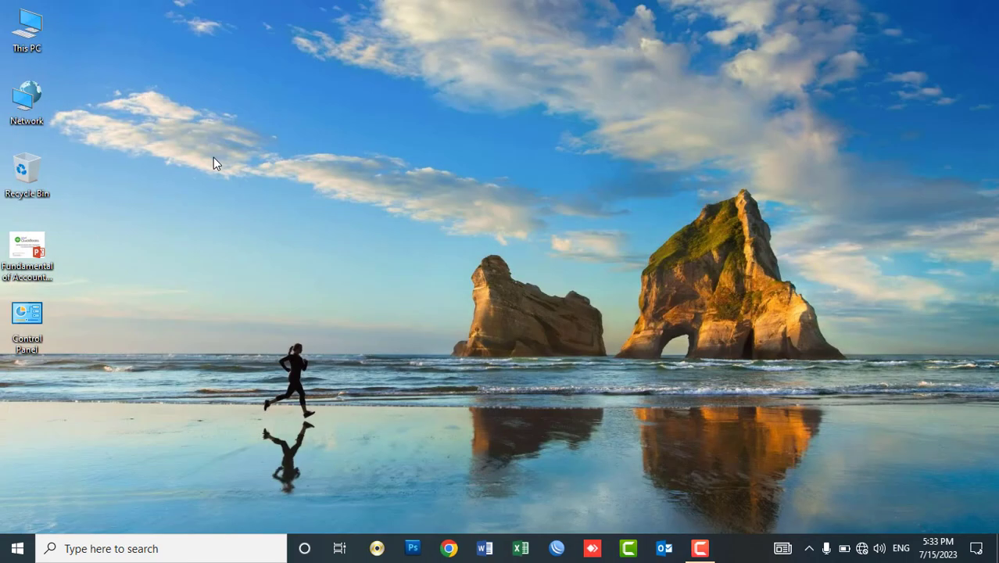
{"action": "double_click", "coordinate": [31, 31]}
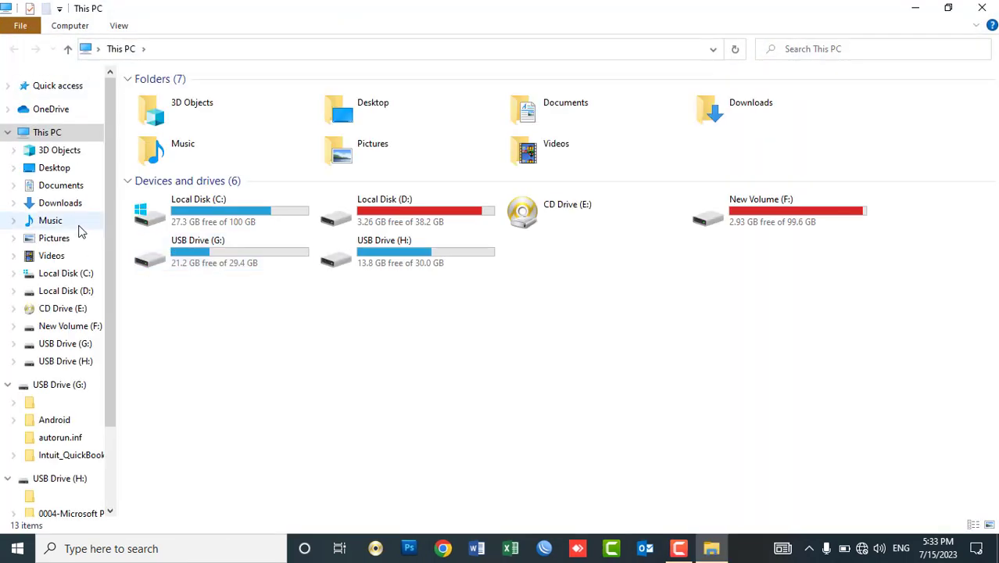
{"action": "left_click", "coordinate": [60, 187]}
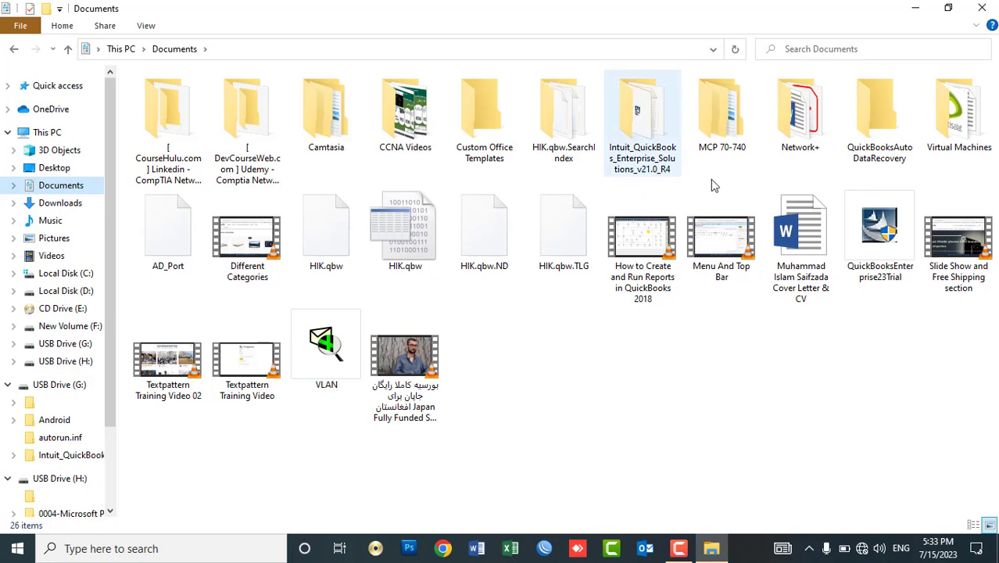
{"action": "left_click", "coordinate": [869, 247]}
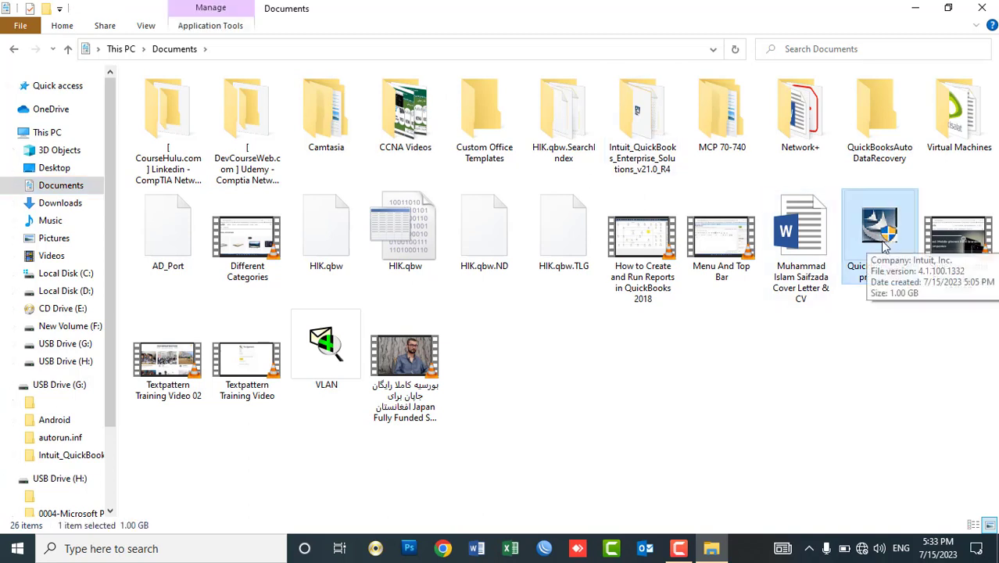
{"action": "left_click", "coordinate": [703, 369]}
Create a QB folder, move the Intuit folder and QuickBooksEnterprise23Trial into it, and open it.
{"action": "key", "text": "ctrl+shift+n"}
{"action": "type", "text": "QB"}
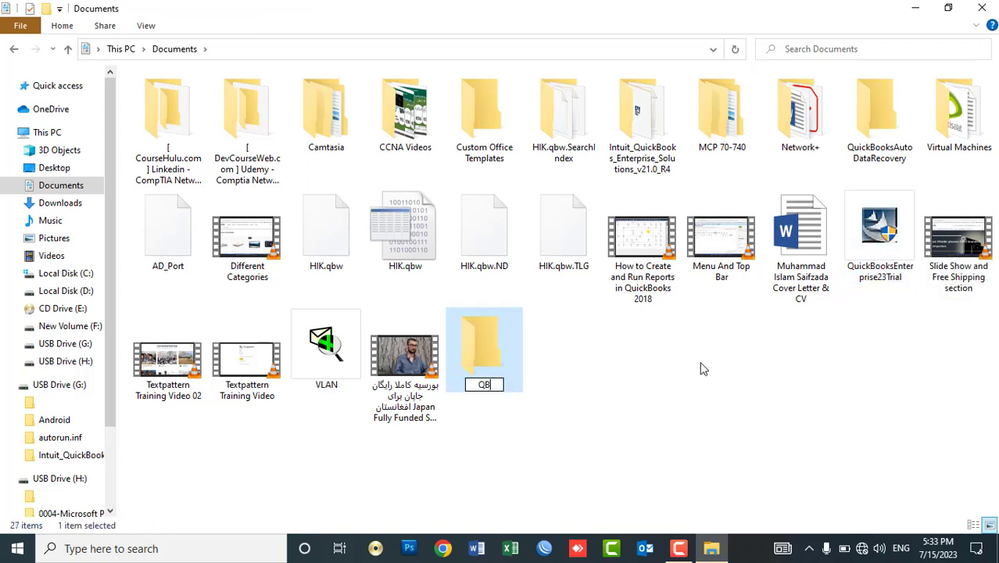
{"action": "key", "text": "Return"}
{"action": "left_click", "coordinate": [652, 125]}
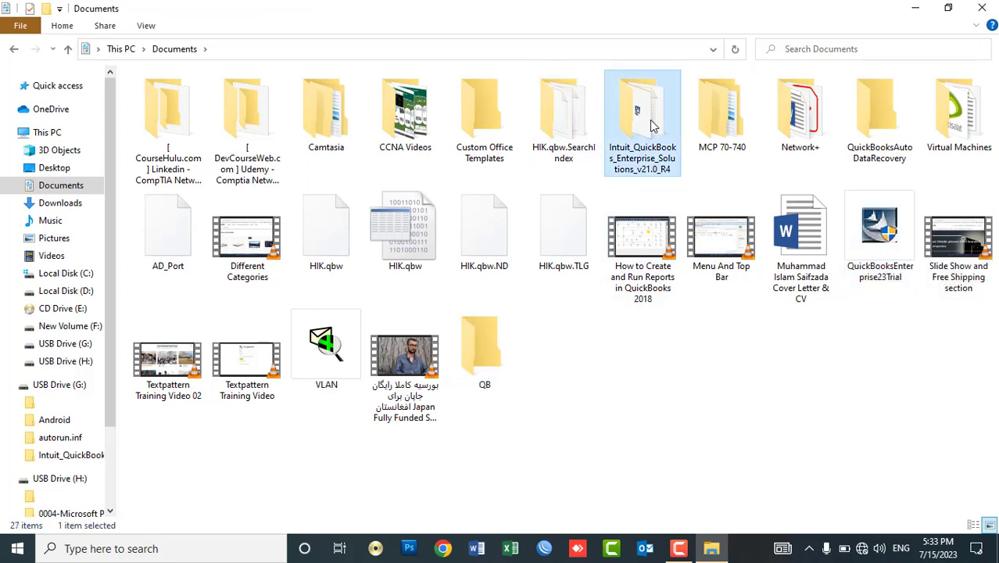
{"action": "left_click", "coordinate": [879, 230], "text": "ctrl"}
{"action": "left_click_drag", "start_coordinate": [881, 238], "coordinate": [479, 339]}
{"action": "double_click", "coordinate": [325, 331]}
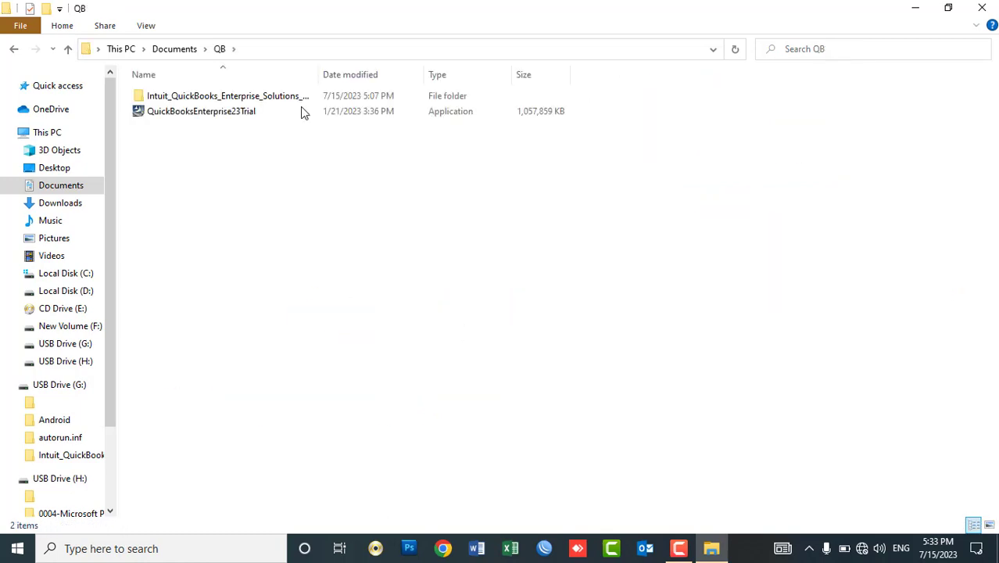
{"action": "left_click_drag", "start_coordinate": [321, 75], "coordinate": [530, 96]}
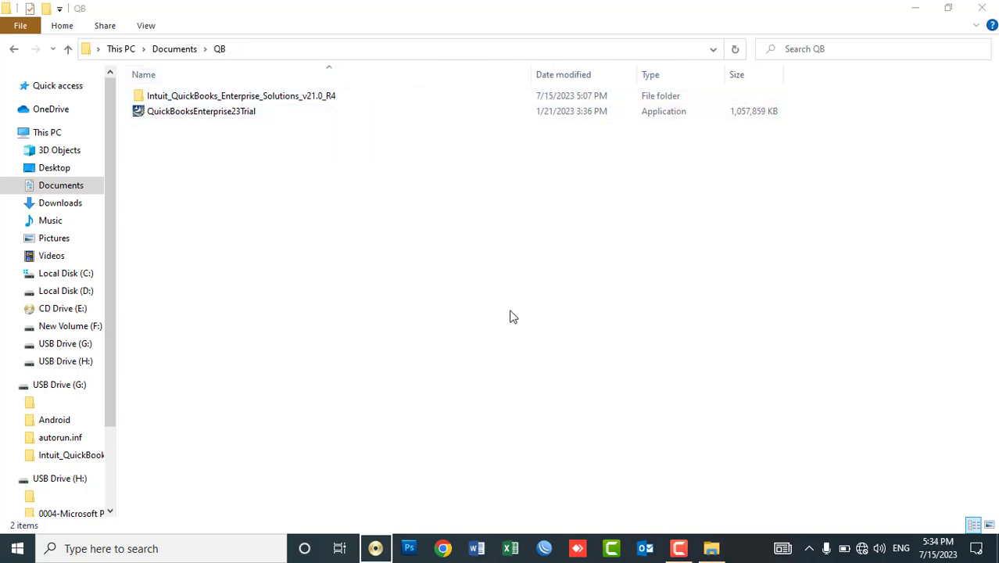
{"action": "key", "text": "super+r"}
{"action": "type", "text": "g"}
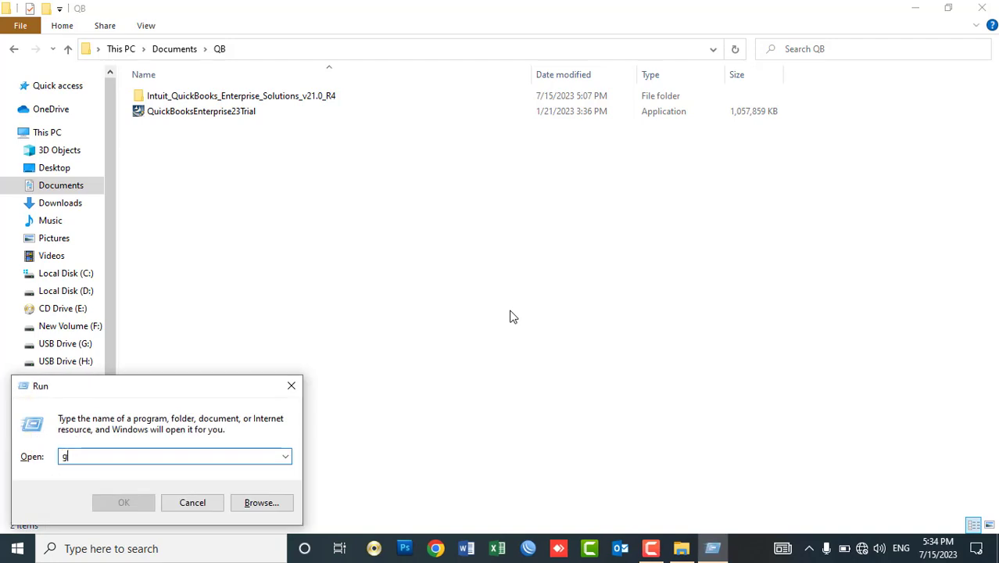
{"action": "type", "text": "ooogle"}
{"action": "key", "text": "BackSpace"}
{"action": "key", "text": "BackSpace"}
{"action": "key", "text": "BackSpace"}
{"action": "key", "text": "BackSpace"}
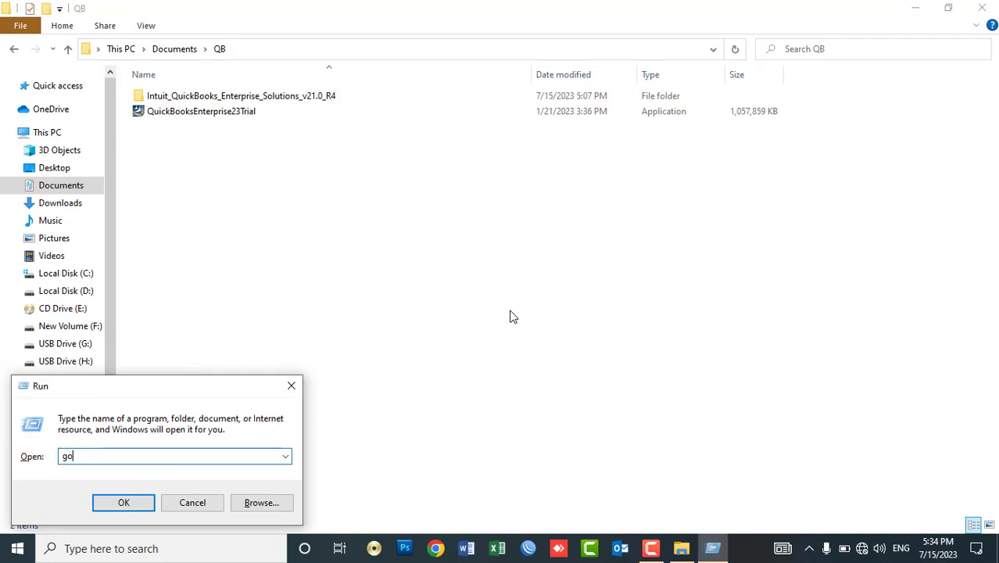
{"action": "type", "text": "ogle"}
{"action": "key", "text": "BackSpace"}
{"action": "key", "text": "BackSpace"}
{"action": "key", "text": "BackSpace"}
{"action": "key", "text": "BackSpace"}
{"action": "key", "text": "BackSpace"}
{"action": "type", "text": "www.getintopc.com"}
{"action": "key", "text": "ctrl+a"}
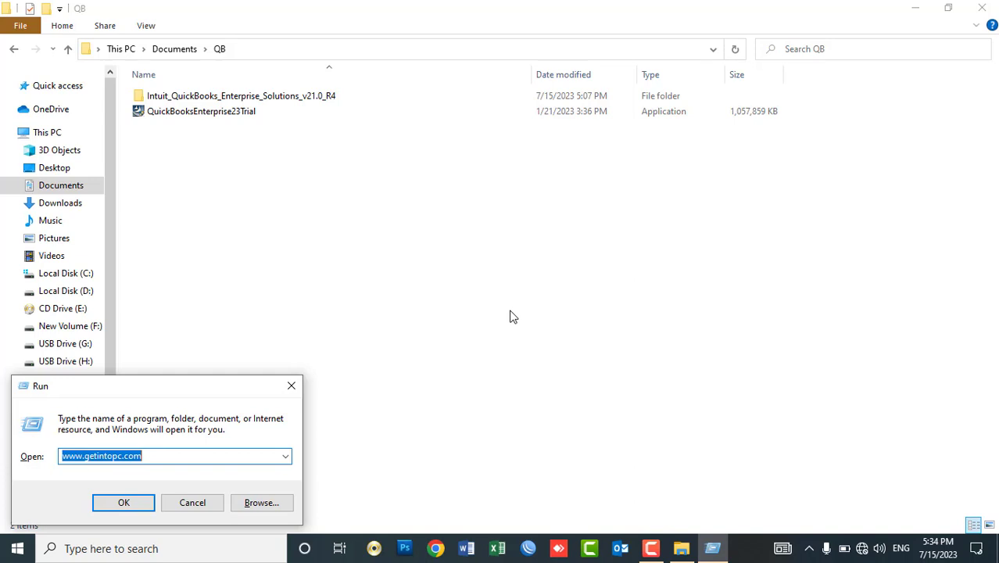
{"action": "left_click", "coordinate": [291, 385]}
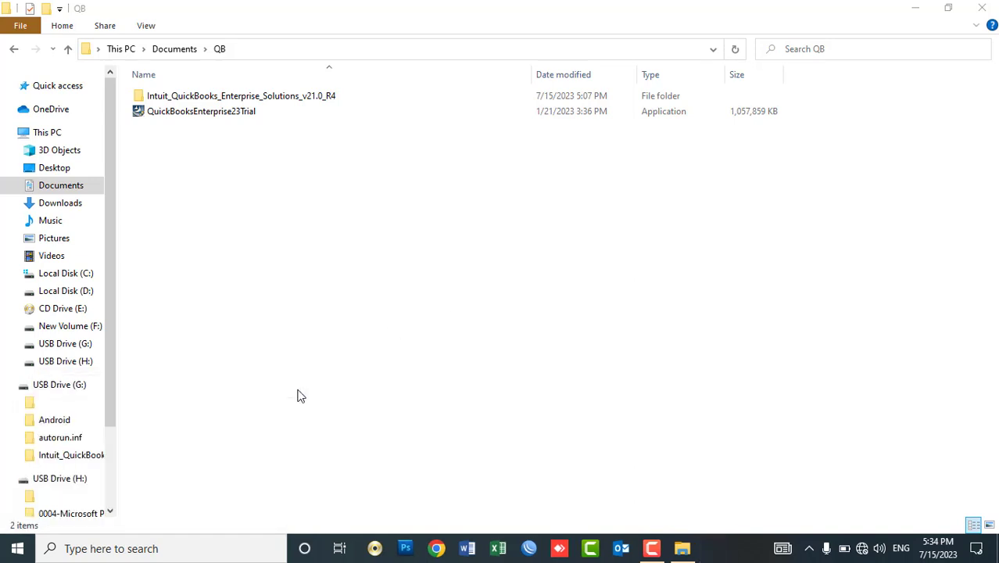
Open the Intuit_QuickBooks_Enterprise_Solutions_v21.0_R4 folder inside QB.
{"action": "double_click", "coordinate": [229, 97]}
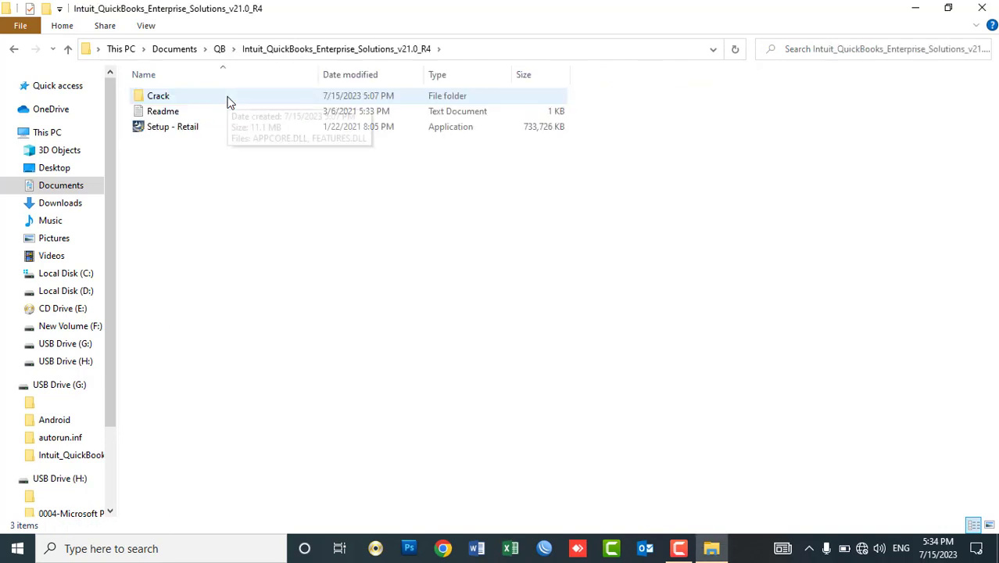
{"action": "left_click", "coordinate": [14, 50]}
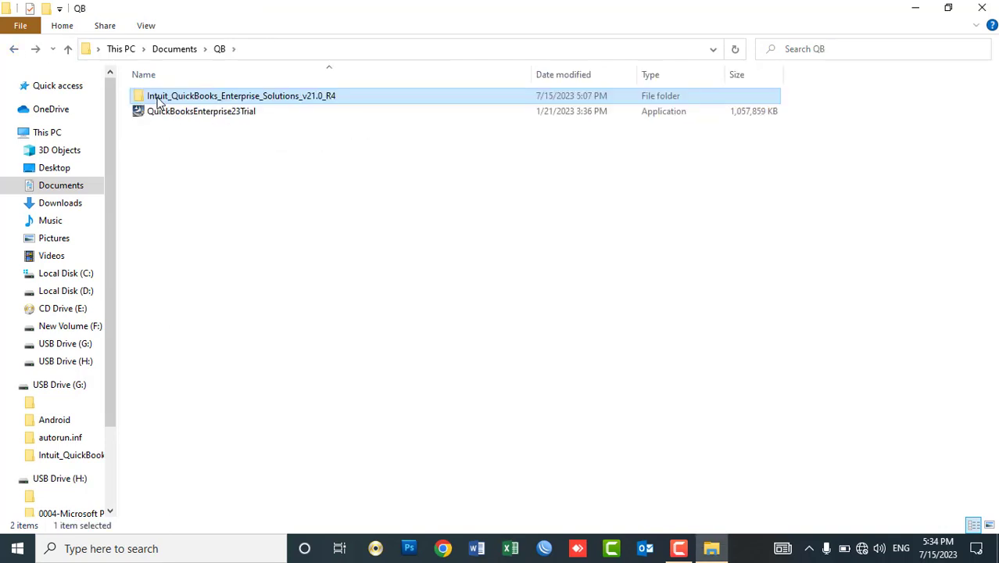
{"action": "double_click", "coordinate": [159, 97]}
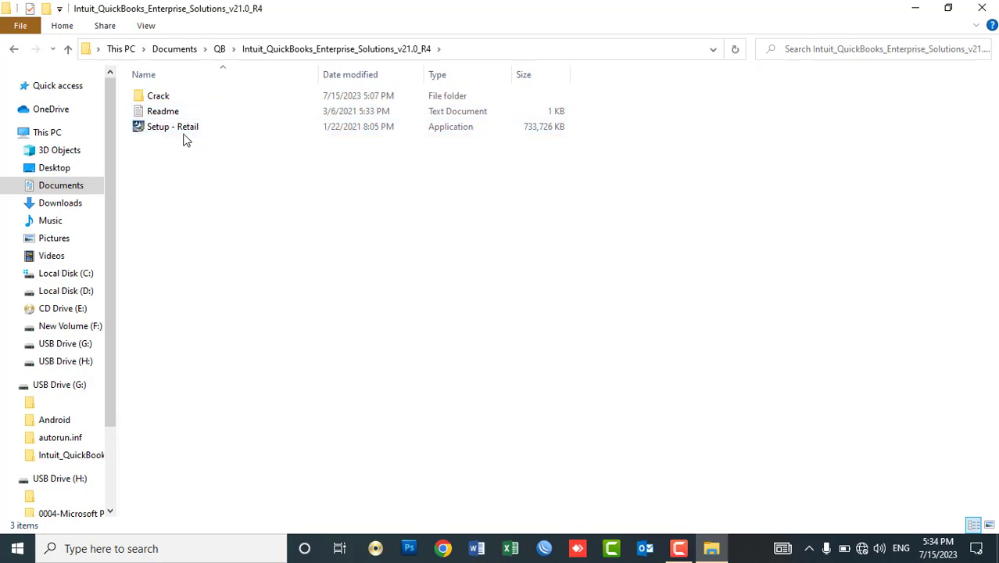
Open Readme in a maximized Notepad and select the licence key on the Licence line.
{"action": "double_click", "coordinate": [166, 117]}
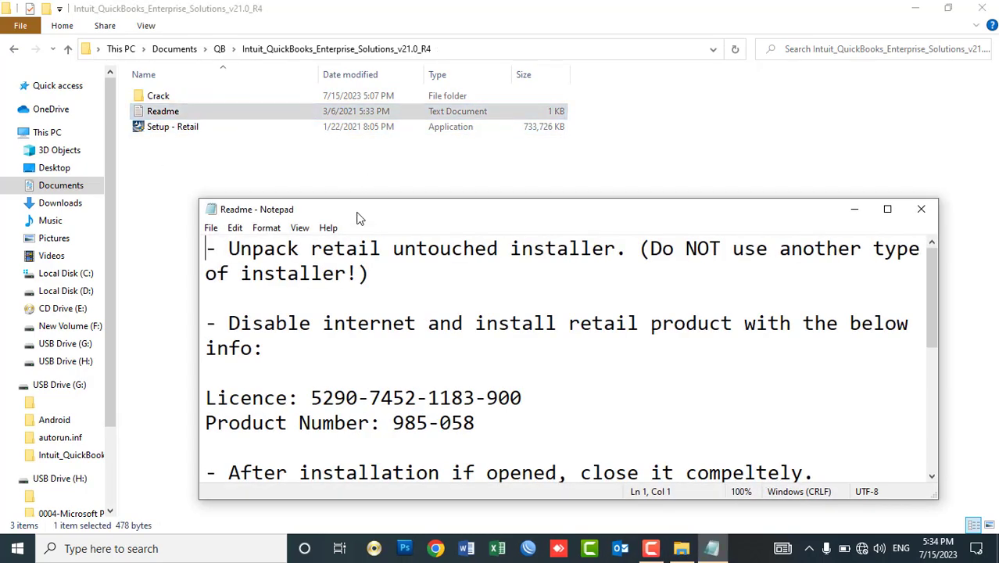
{"action": "double_click", "coordinate": [357, 217]}
{"action": "left_click_drag", "start_coordinate": [337, 146], "coordinate": [110, 147]}
{"action": "left_click", "coordinate": [136, 182]}
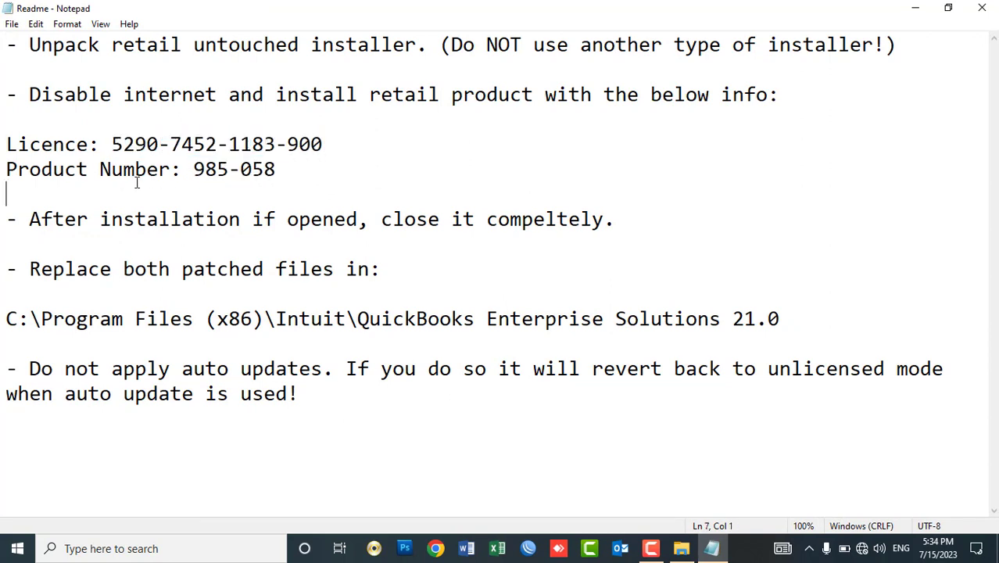
{"action": "left_click_drag", "start_coordinate": [276, 169], "coordinate": [102, 169]}
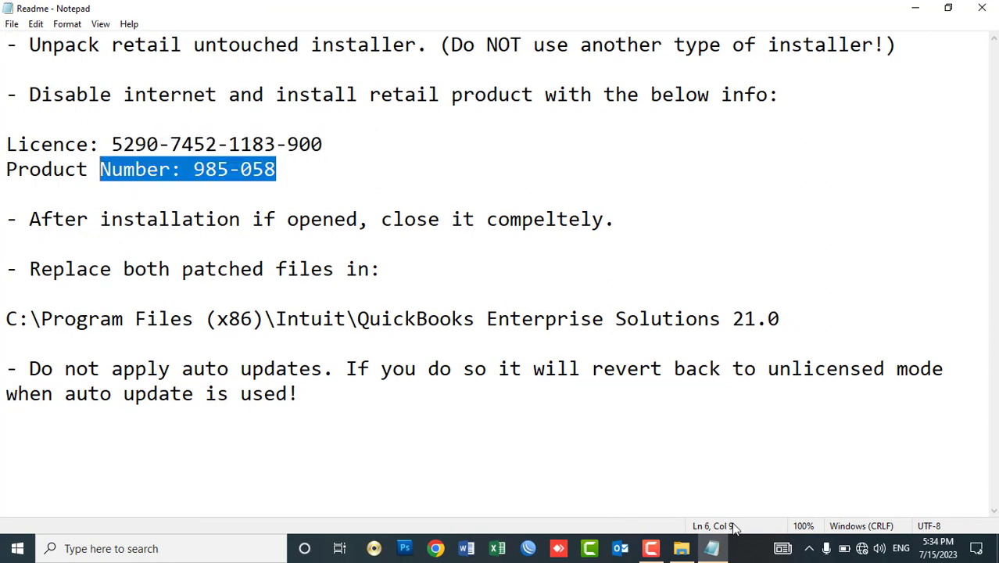
{"action": "mouse_move", "coordinate": [715, 553]}
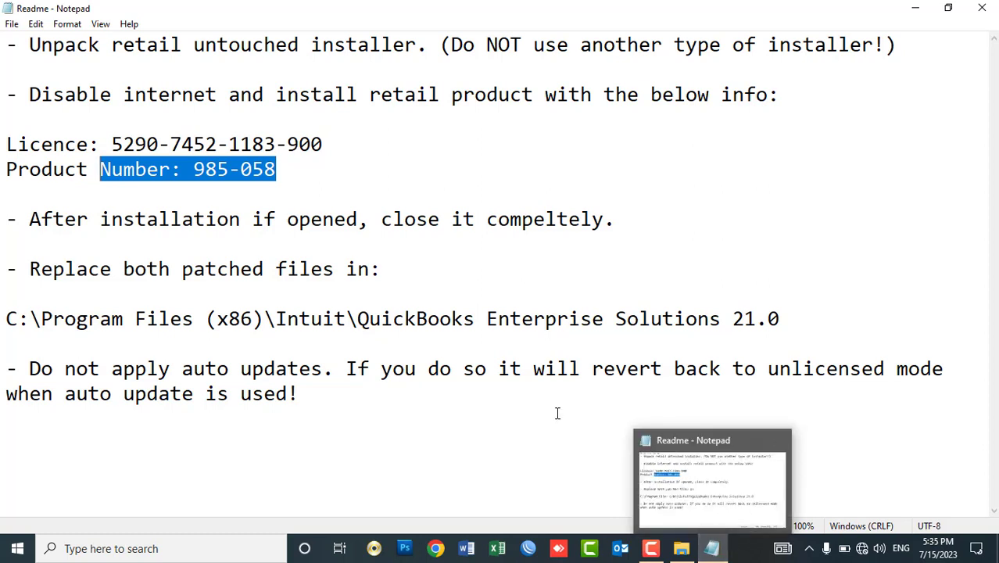
{"action": "left_click_drag", "start_coordinate": [330, 141], "coordinate": [109, 147]}
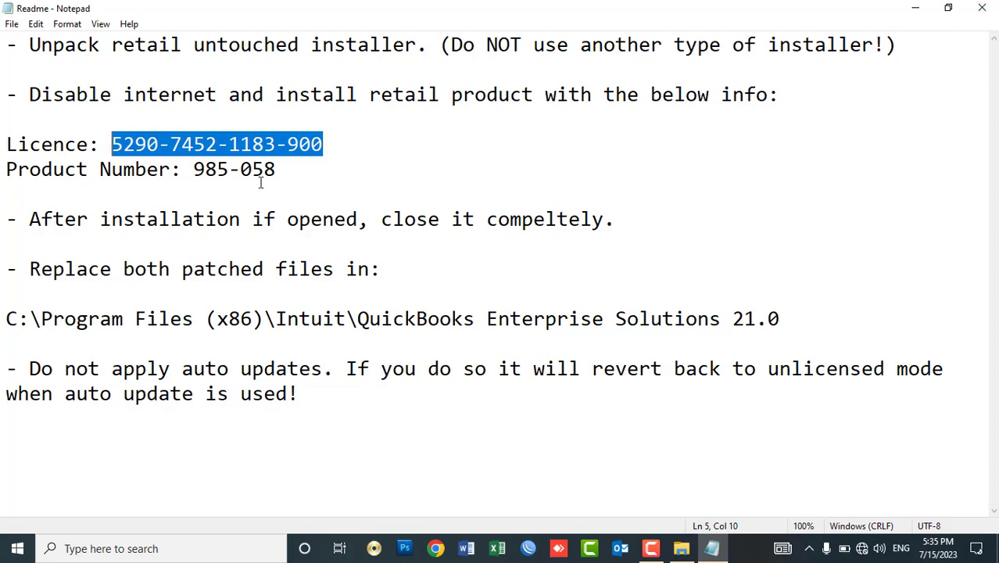
Close the Readme notes and launch Setup - Retail to start the InstallShield wizard.
{"action": "left_click", "coordinate": [982, 7]}
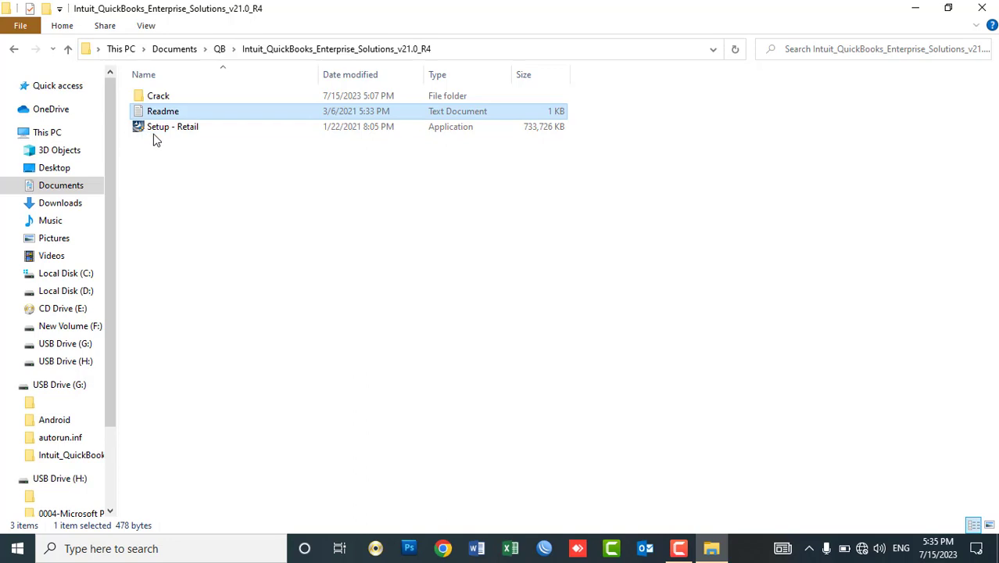
{"action": "left_click", "coordinate": [184, 183]}
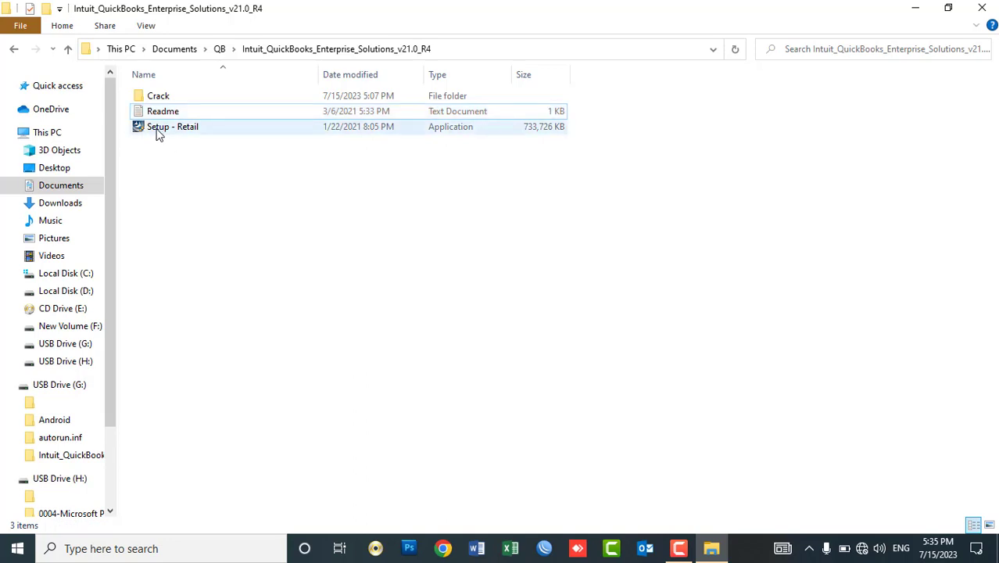
{"action": "double_click", "coordinate": [158, 128]}
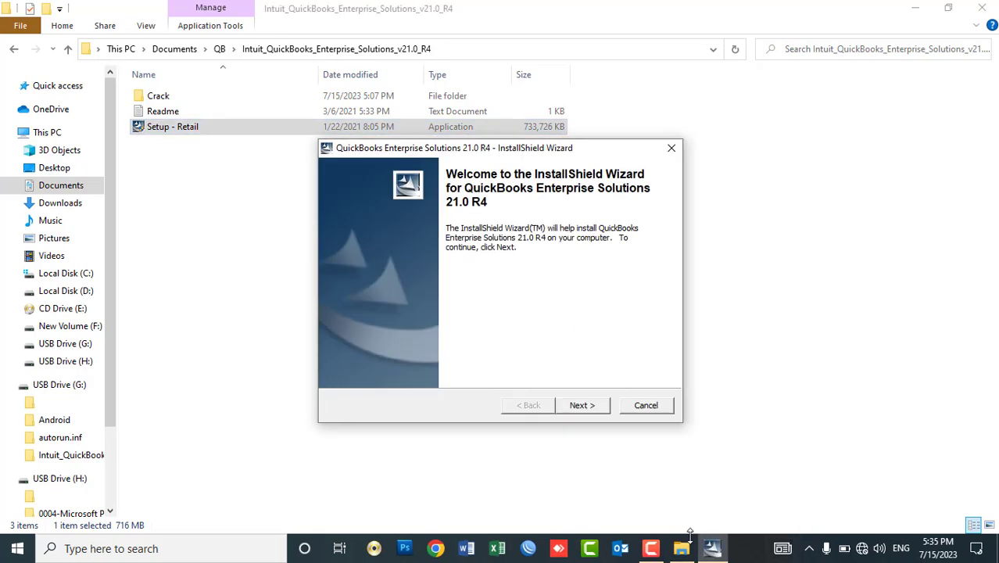
Extract the setup files from the InstallShield wizard, choosing Yes to All on the overwrite prompt.
{"action": "left_click", "coordinate": [680, 549]}
{"action": "left_click", "coordinate": [678, 551]}
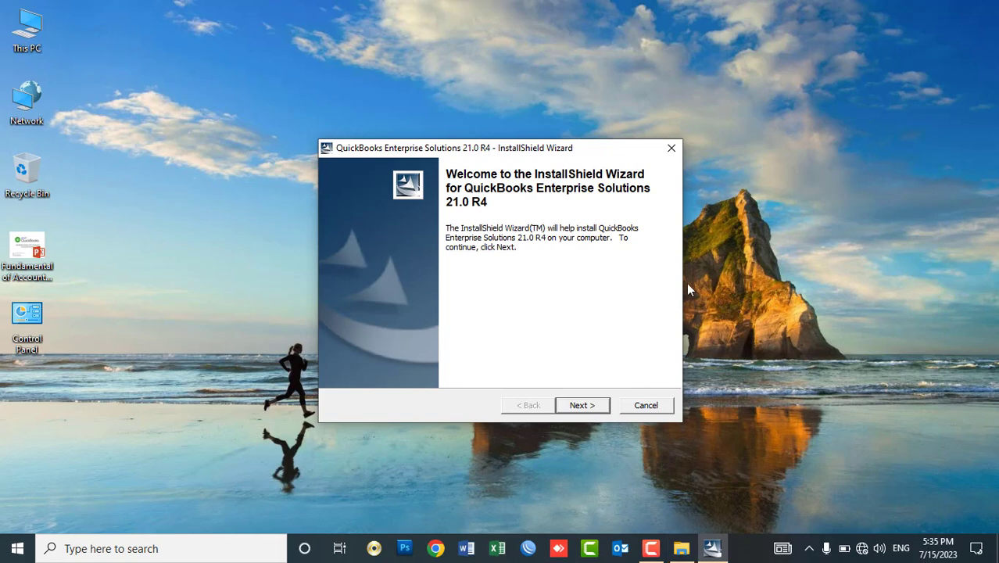
{"action": "left_click", "coordinate": [580, 410]}
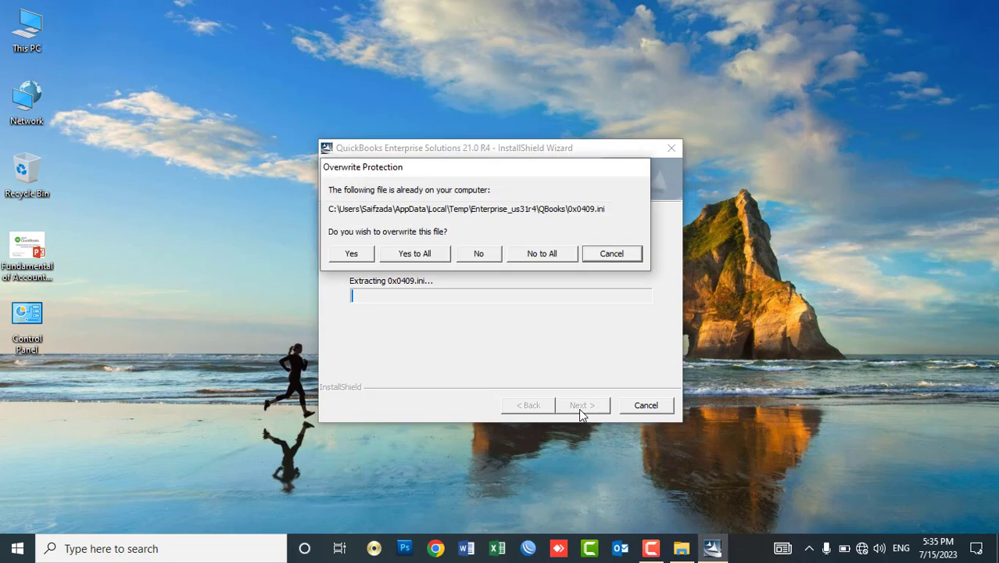
{"action": "left_click_drag", "start_coordinate": [480, 171], "coordinate": [502, 43]}
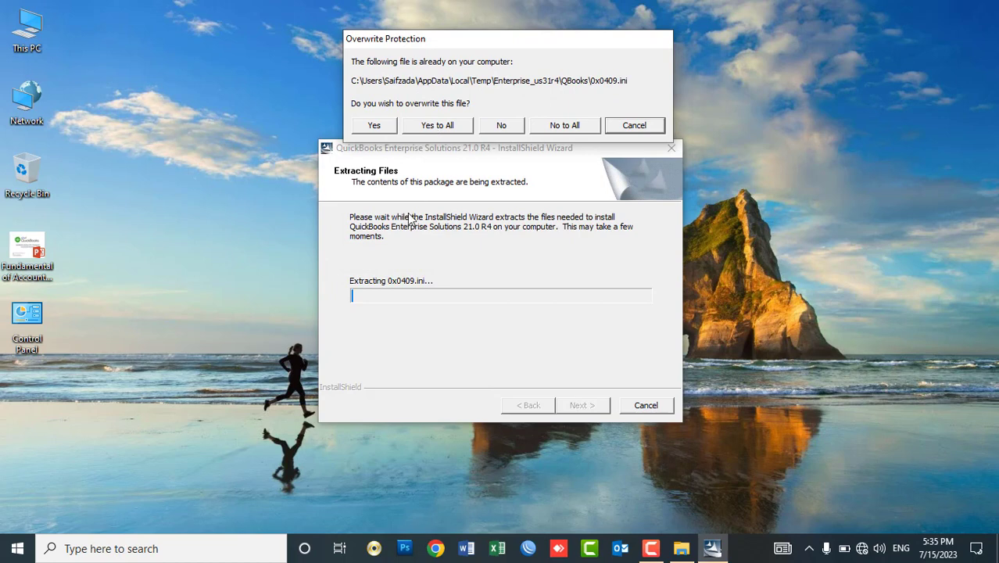
{"action": "left_click", "coordinate": [432, 128]}
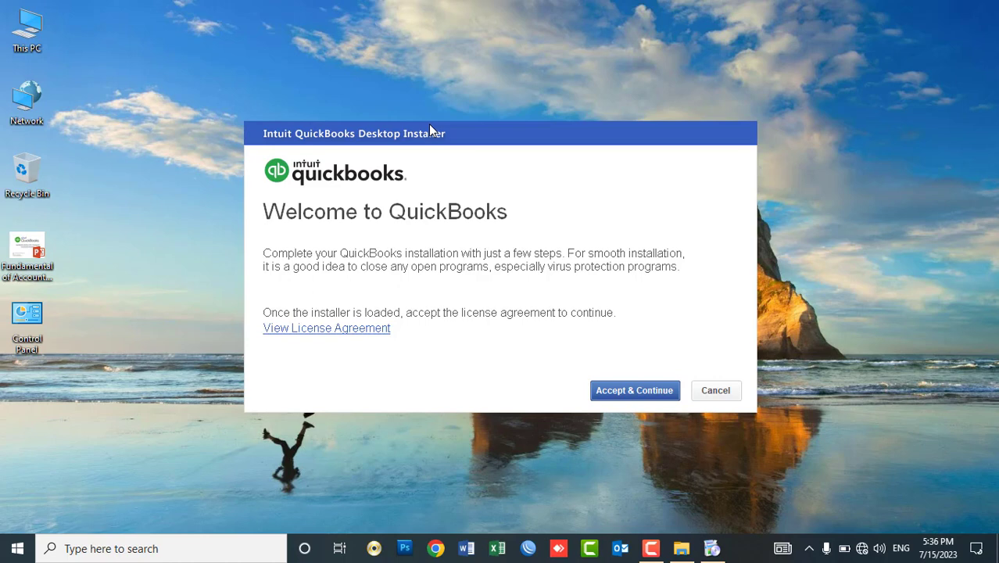
Accept the licence agreement, check the pre-filled licence and product numbers against Readme, and continue.
{"action": "left_click", "coordinate": [612, 396]}
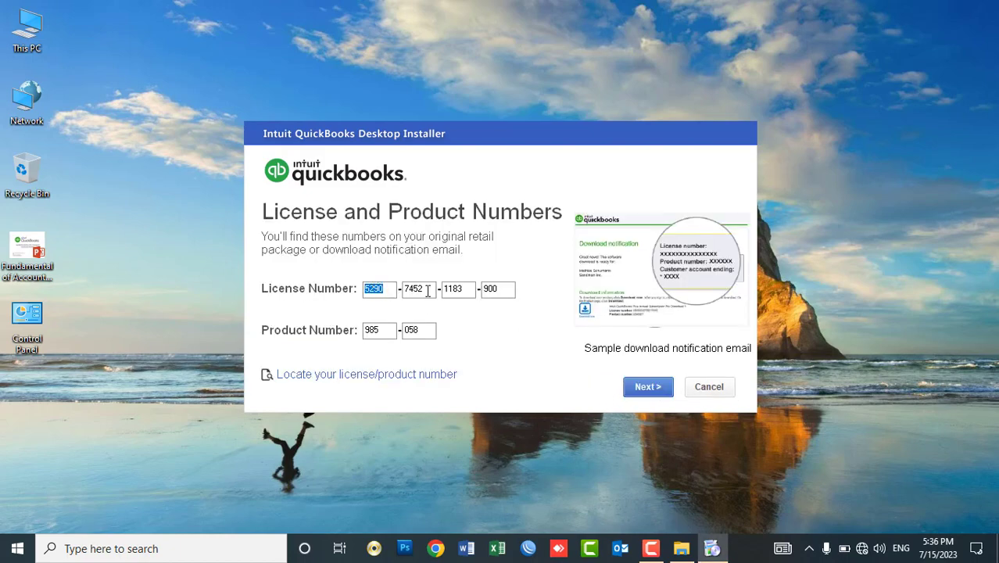
{"action": "left_click", "coordinate": [682, 548]}
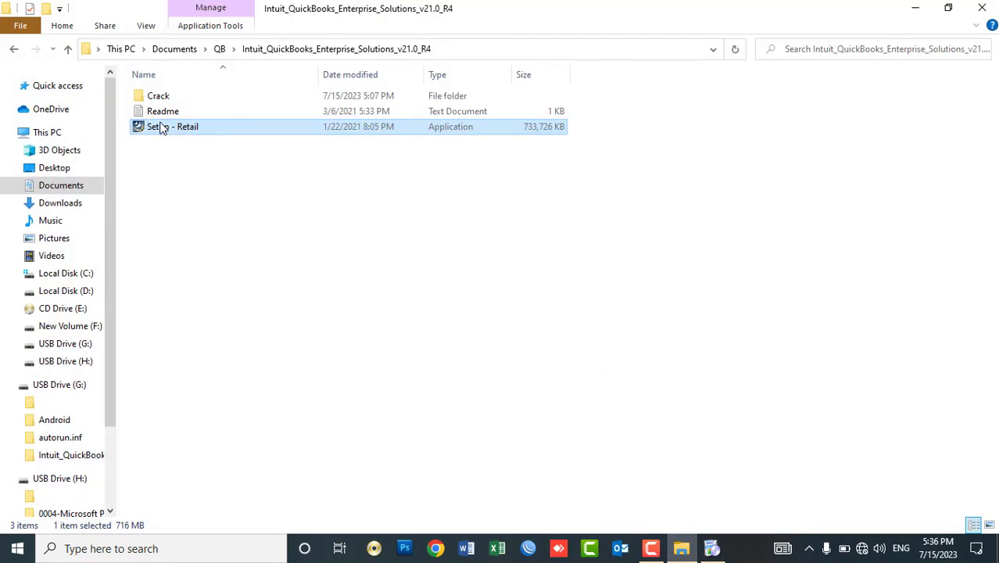
{"action": "double_click", "coordinate": [161, 111]}
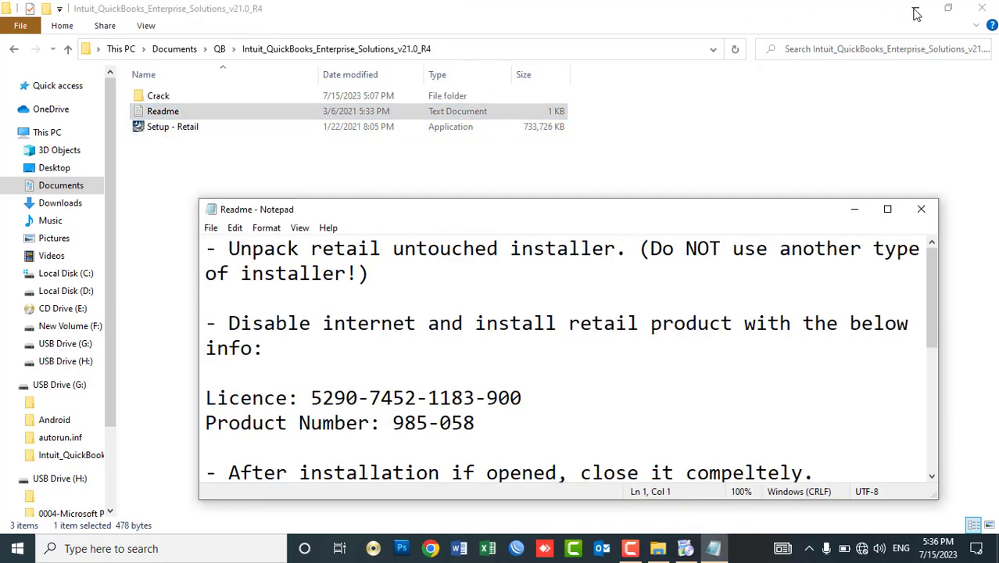
{"action": "left_click", "coordinate": [915, 11]}
{"action": "left_click_drag", "start_coordinate": [446, 218], "coordinate": [713, 39]}
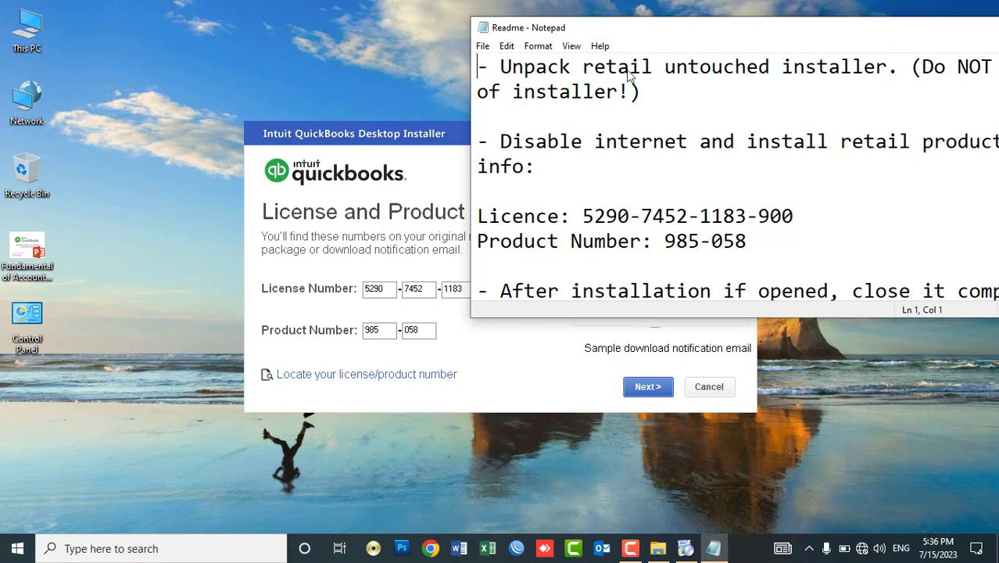
{"action": "left_click_drag", "start_coordinate": [630, 27], "coordinate": [337, 81]}
{"action": "left_click", "coordinate": [911, 80]}
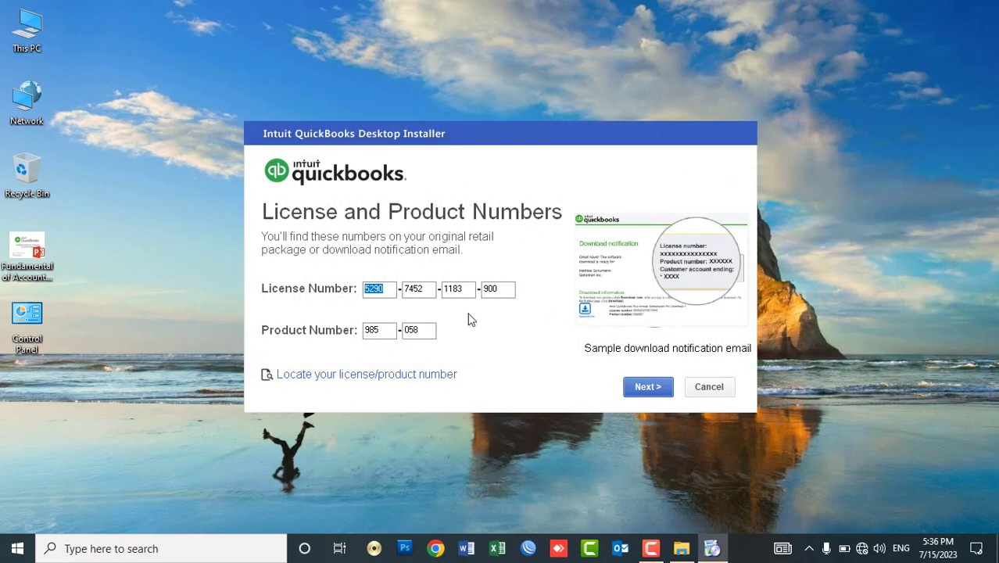
{"action": "left_click", "coordinate": [641, 391]}
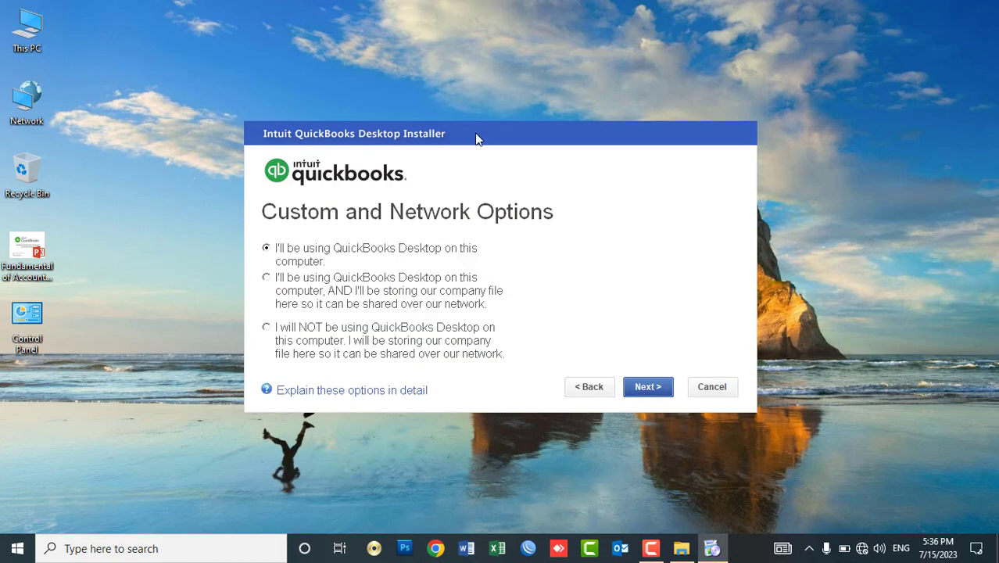
Move the installer window slightly higher on the Custom and Network Options page.
{"action": "left_click_drag", "start_coordinate": [479, 138], "coordinate": [475, 97]}
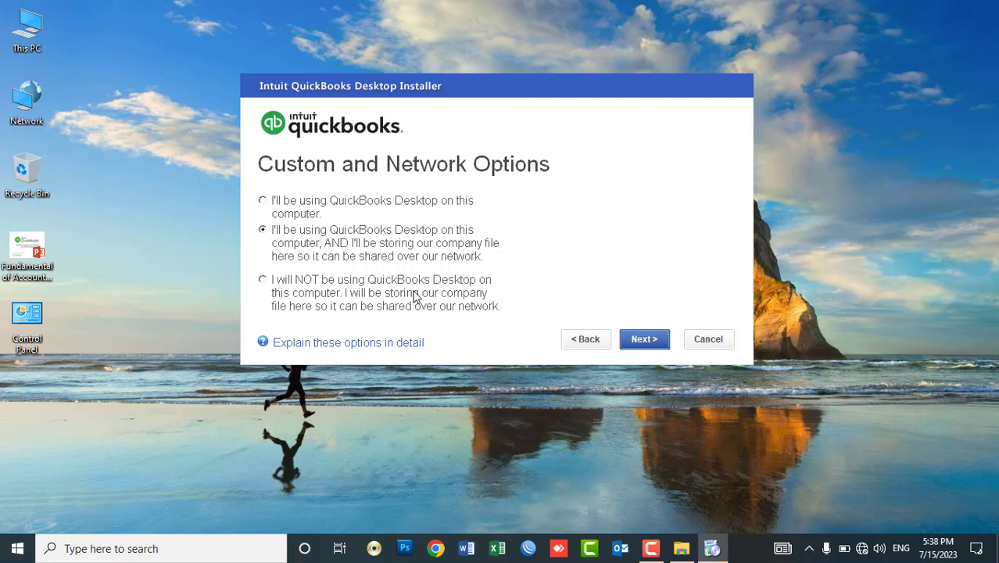
Settle on 'I'll be using QuickBooks Desktop on this computer' and advance to the installation location.
{"action": "left_click", "coordinate": [333, 284]}
{"action": "left_click", "coordinate": [299, 238]}
{"action": "left_click", "coordinate": [285, 232]}
{"action": "left_click", "coordinate": [262, 202]}
{"action": "left_click", "coordinate": [279, 247]}
{"action": "left_click", "coordinate": [272, 201]}
{"action": "left_click", "coordinate": [266, 229]}
{"action": "left_click", "coordinate": [316, 206]}
{"action": "left_click", "coordinate": [632, 342]}
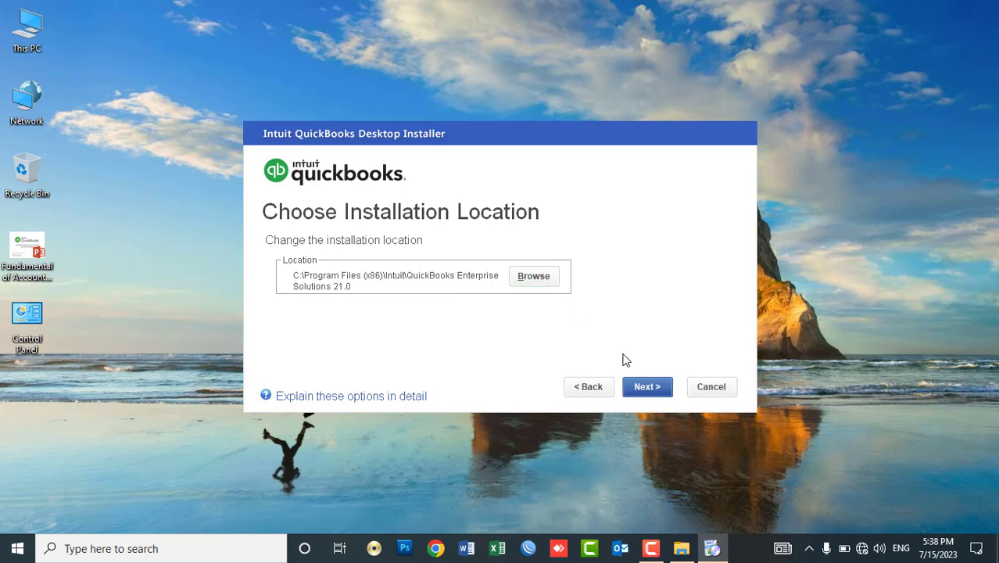
Keep the default C:\Program Files (x86)\Intuit\QuickBooks Enterprise Solutions 21.0 location and continue.
{"action": "left_click", "coordinate": [638, 386]}
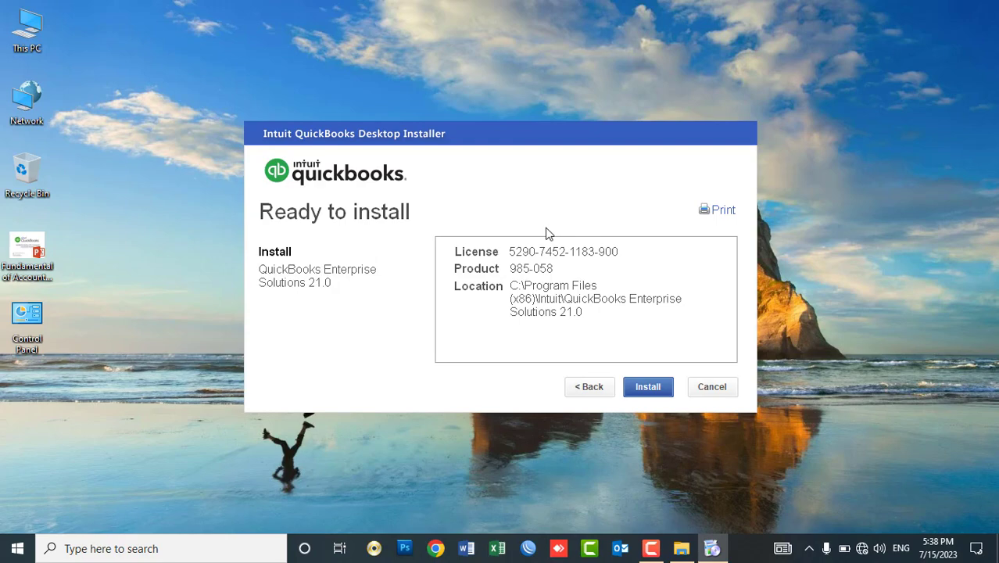
Install QuickBooks Desktop Enterprise 2021, refreshing the desktop until its shortcut appears.
{"action": "left_click", "coordinate": [646, 390]}
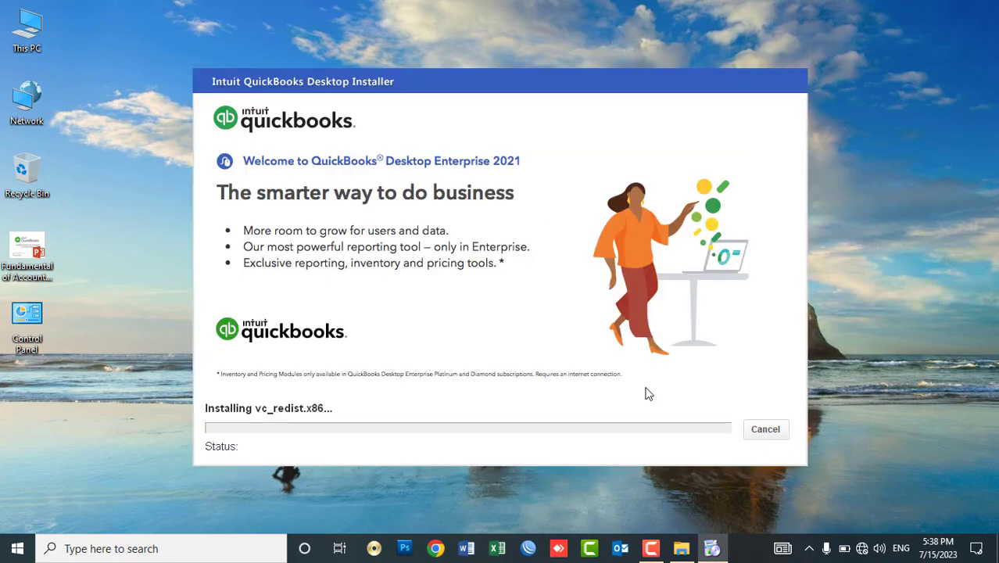
{"action": "right_click", "coordinate": [424, 18]}
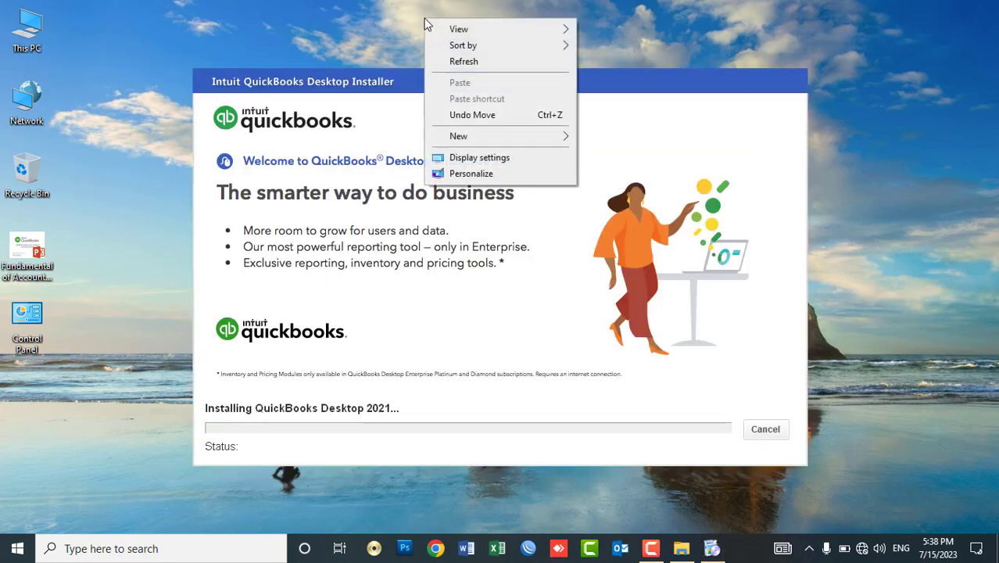
{"action": "left_click", "coordinate": [448, 62]}
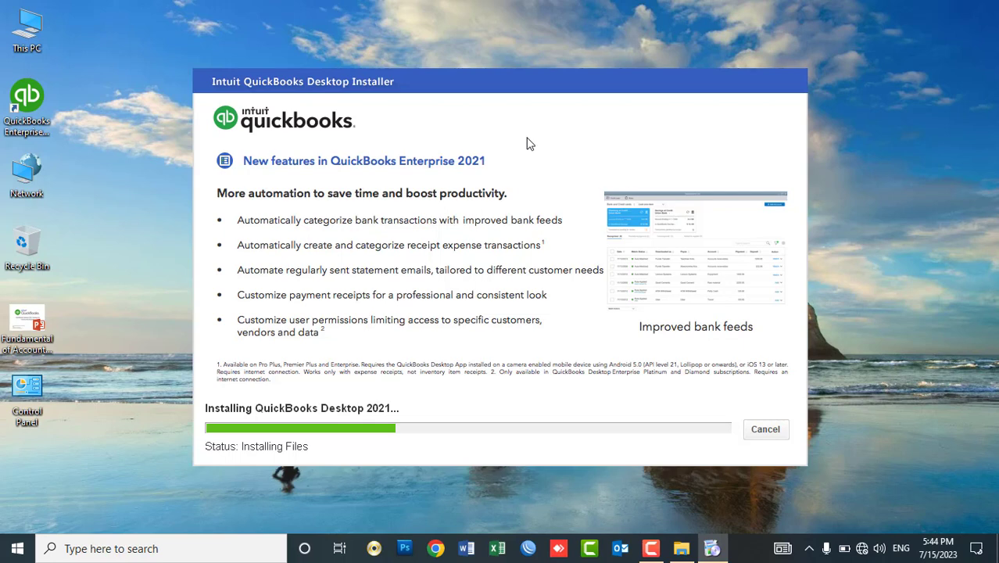
{"action": "right_click", "coordinate": [164, 42]}
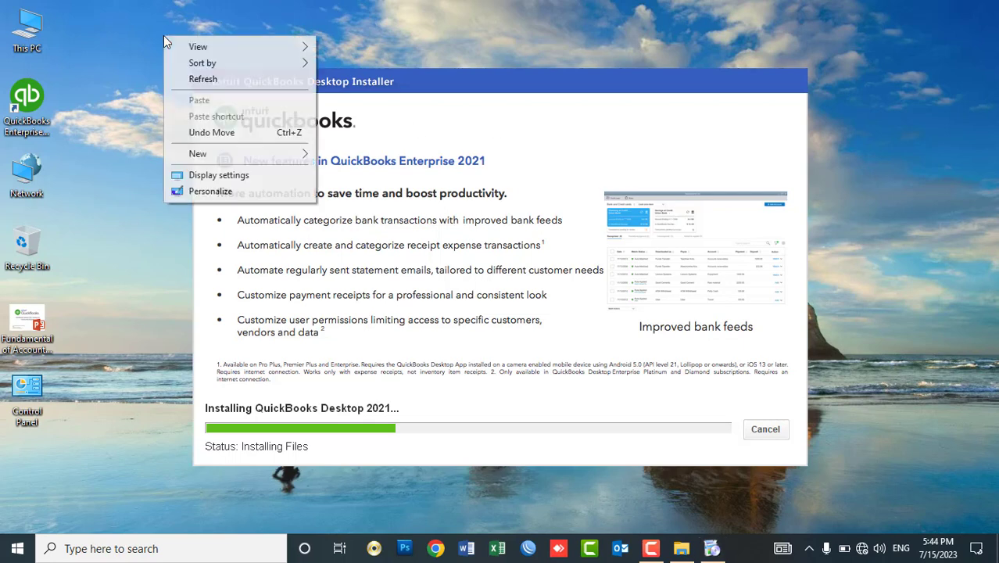
{"action": "left_click", "coordinate": [203, 72]}
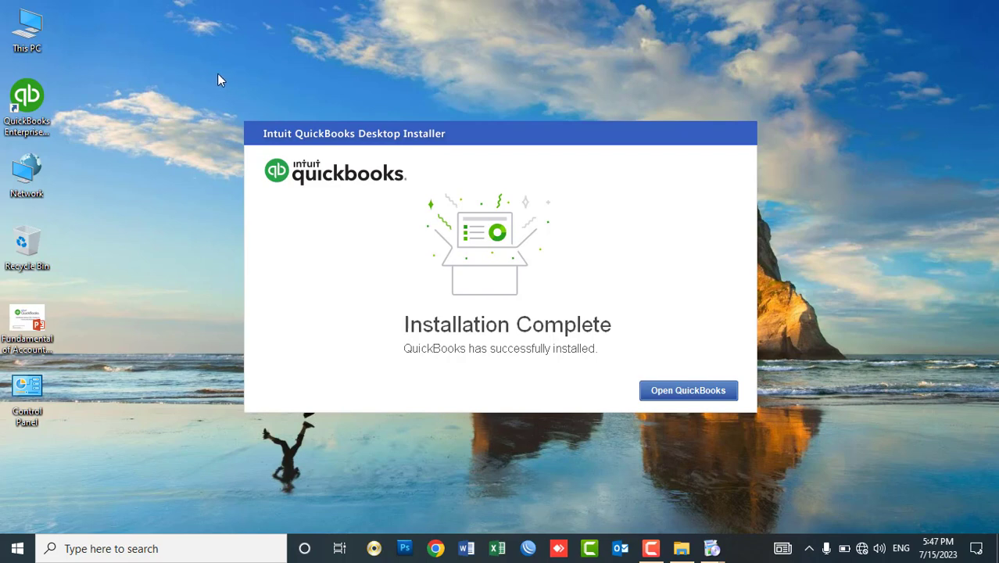
Refresh the desktop and launch QuickBooks from the Installation Complete window.
{"action": "right_click", "coordinate": [217, 80]}
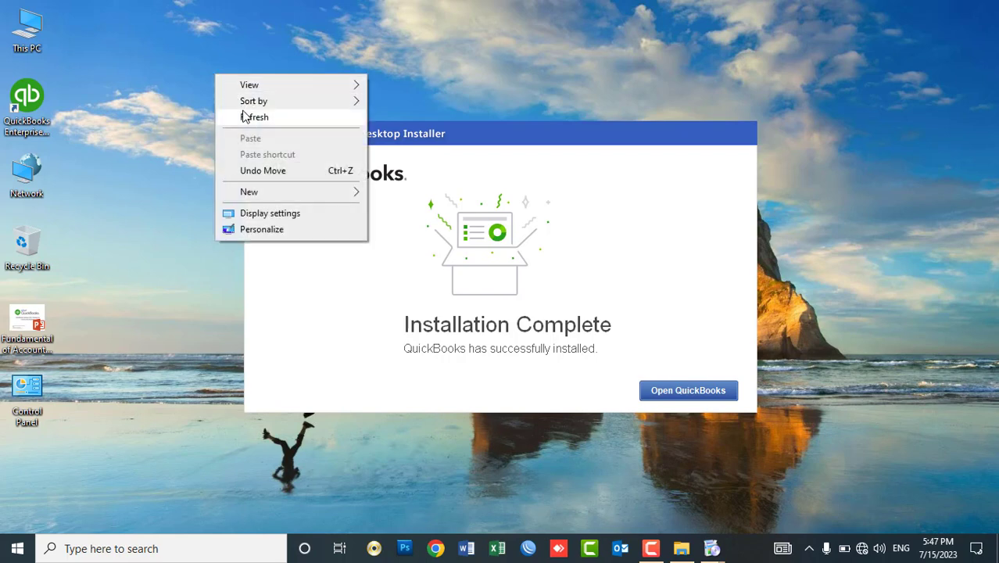
{"action": "left_click", "coordinate": [243, 112]}
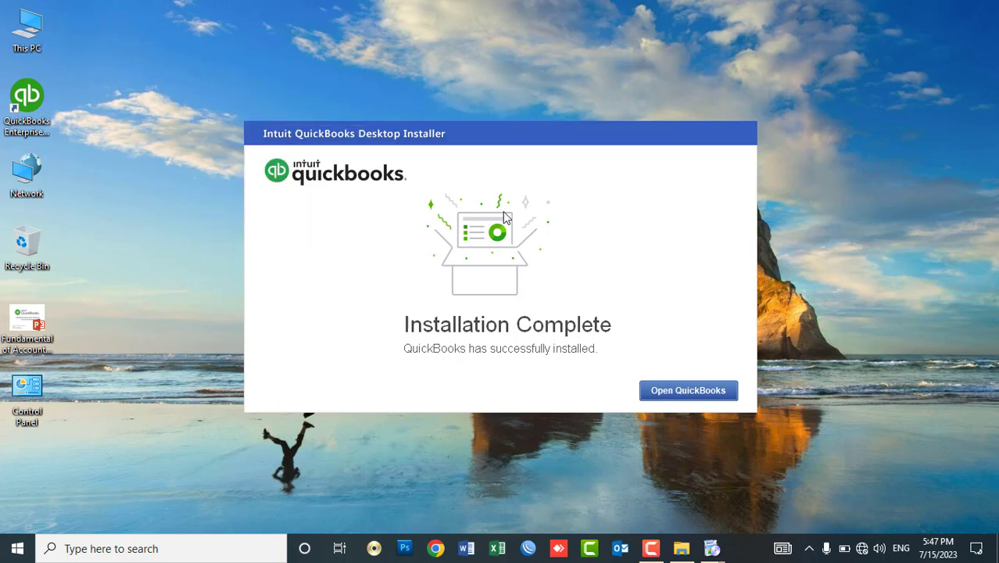
{"action": "left_click", "coordinate": [656, 392]}
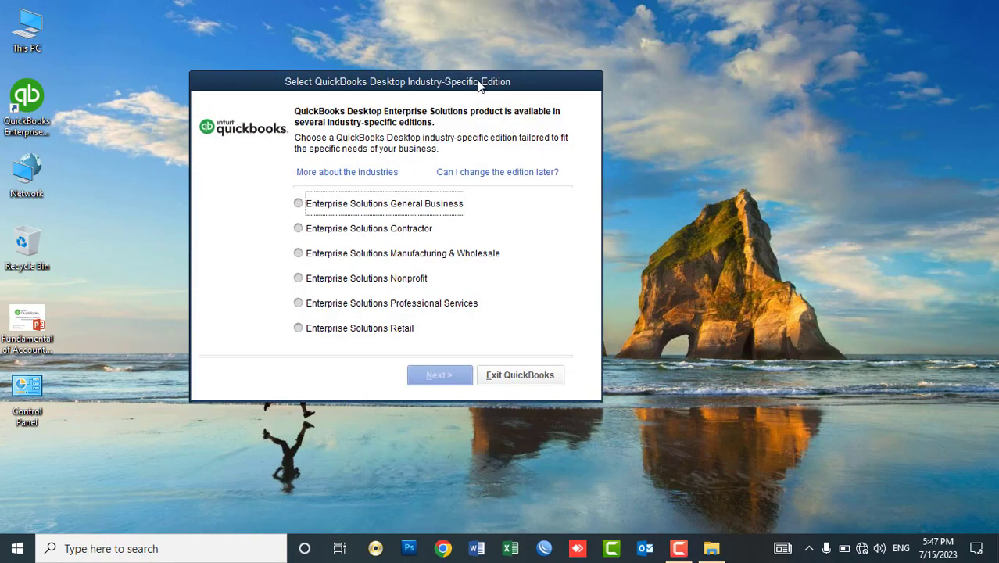
Select the Enterprise Solutions General Business edition and confirm it through Next and Finish.
{"action": "left_click_drag", "start_coordinate": [479, 81], "coordinate": [542, 61]}
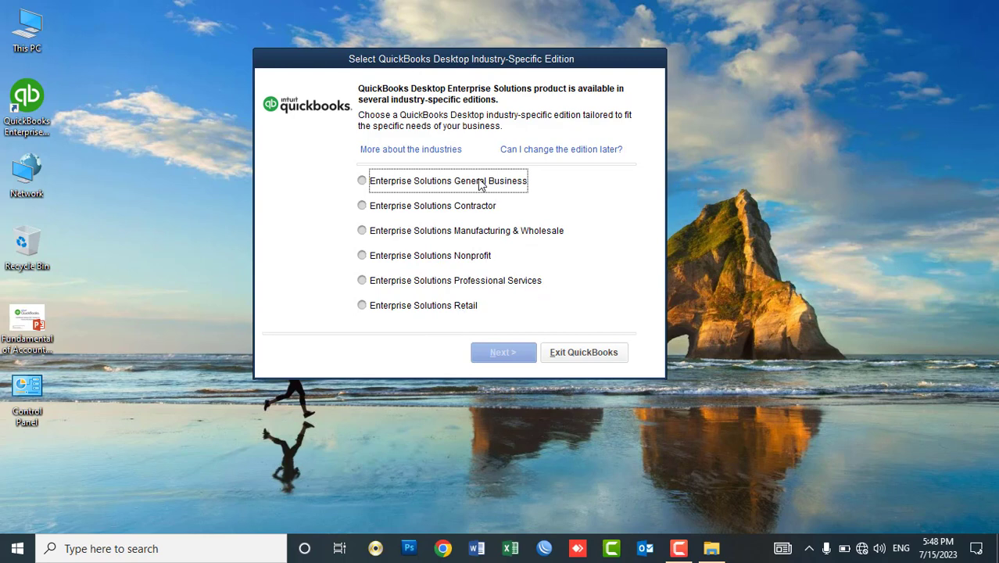
{"action": "left_click", "coordinate": [479, 184]}
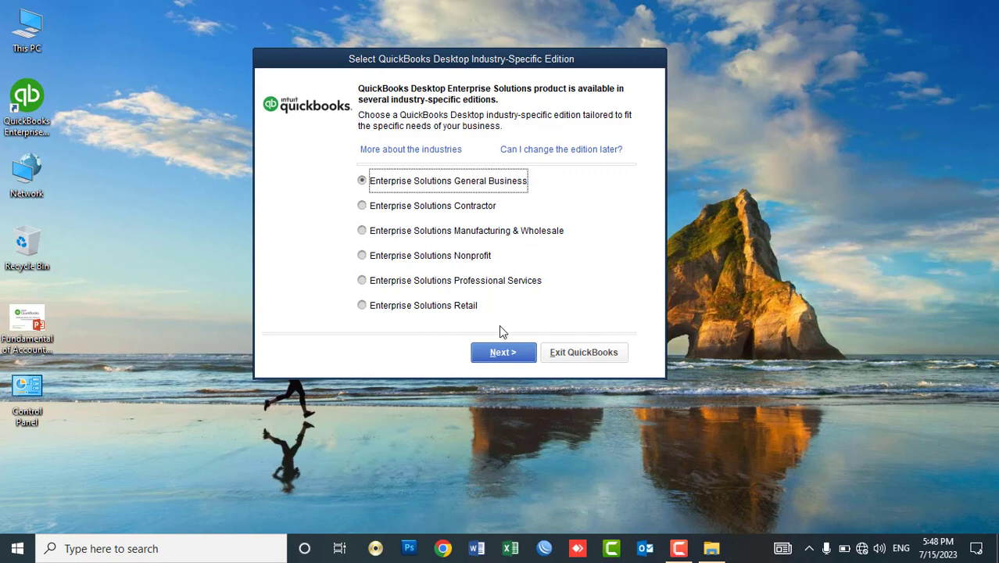
{"action": "left_click", "coordinate": [503, 351]}
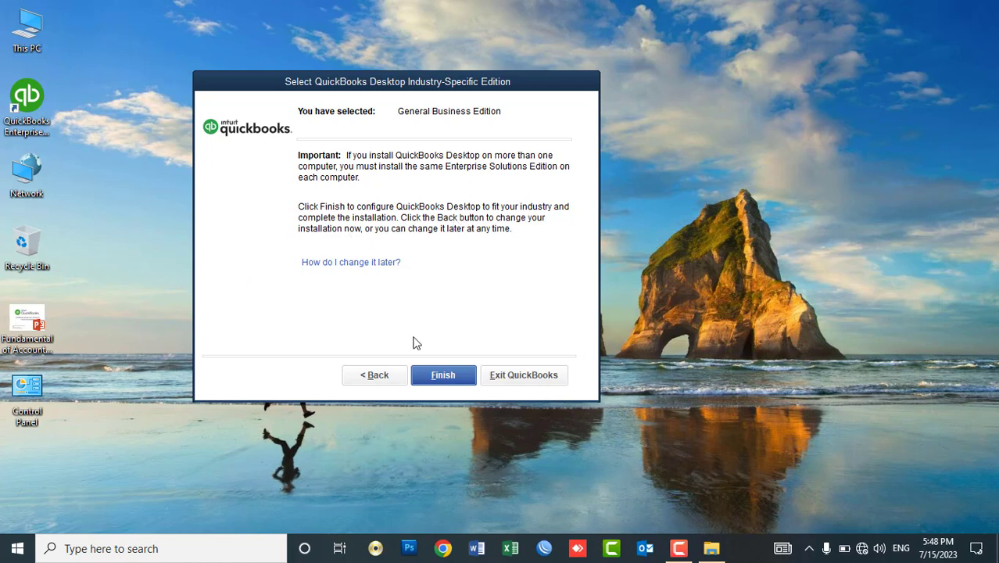
{"action": "left_click", "coordinate": [441, 375]}
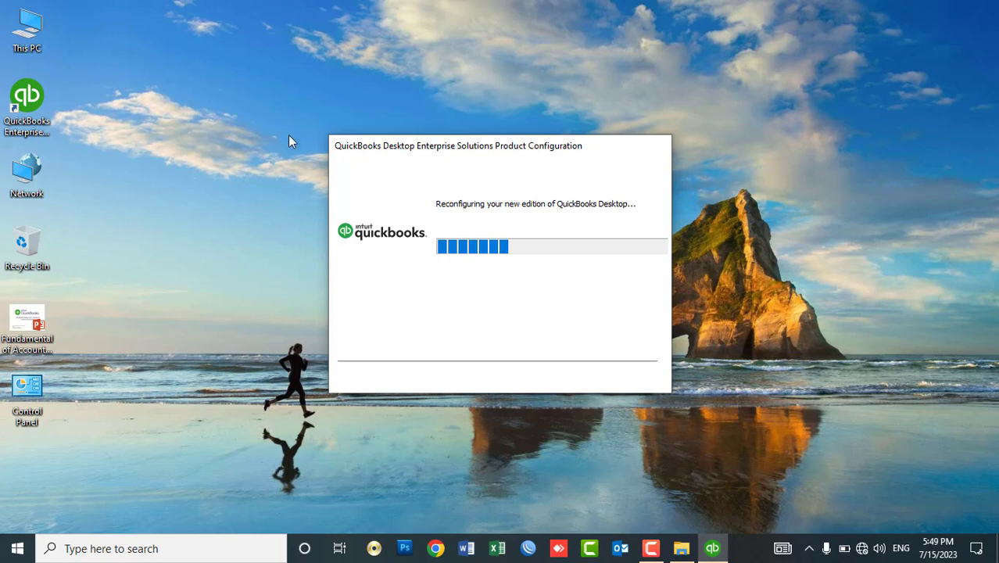
Refresh the desktop, decline the QuickBooks update download, and close the expired-trial notice.
{"action": "right_click", "coordinate": [192, 117]}
{"action": "left_click", "coordinate": [217, 159]}
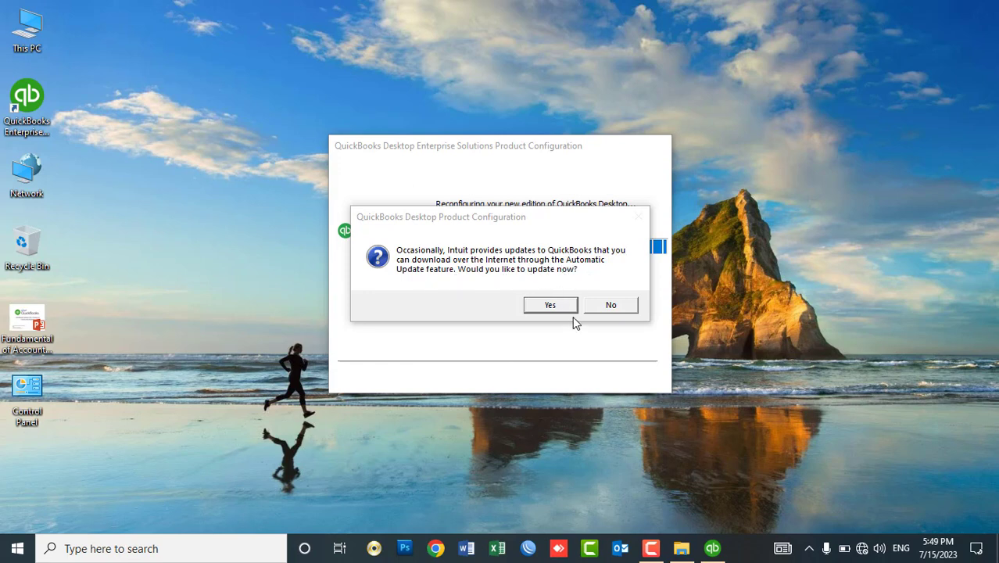
{"action": "left_click", "coordinate": [607, 307]}
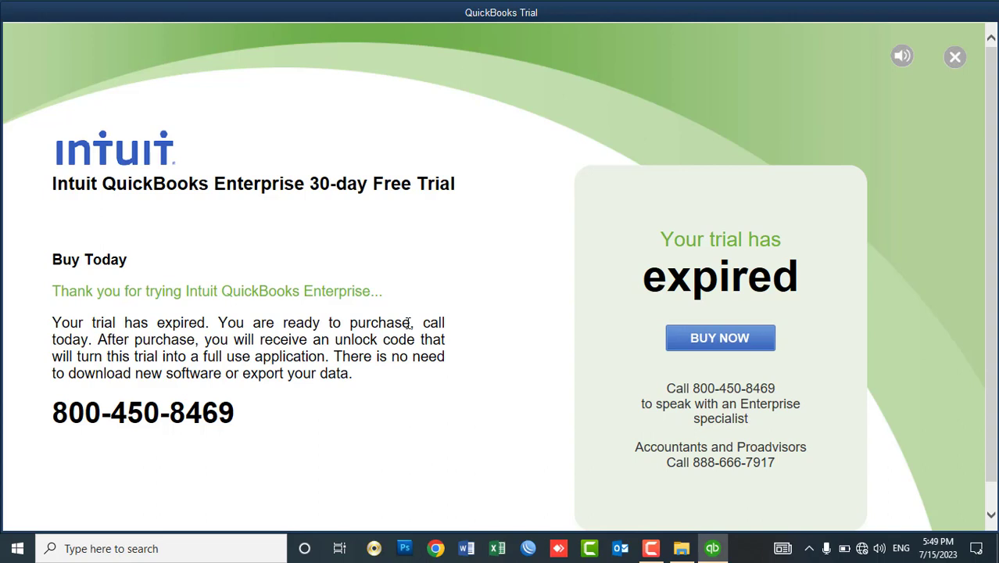
{"action": "left_click", "coordinate": [954, 56]}
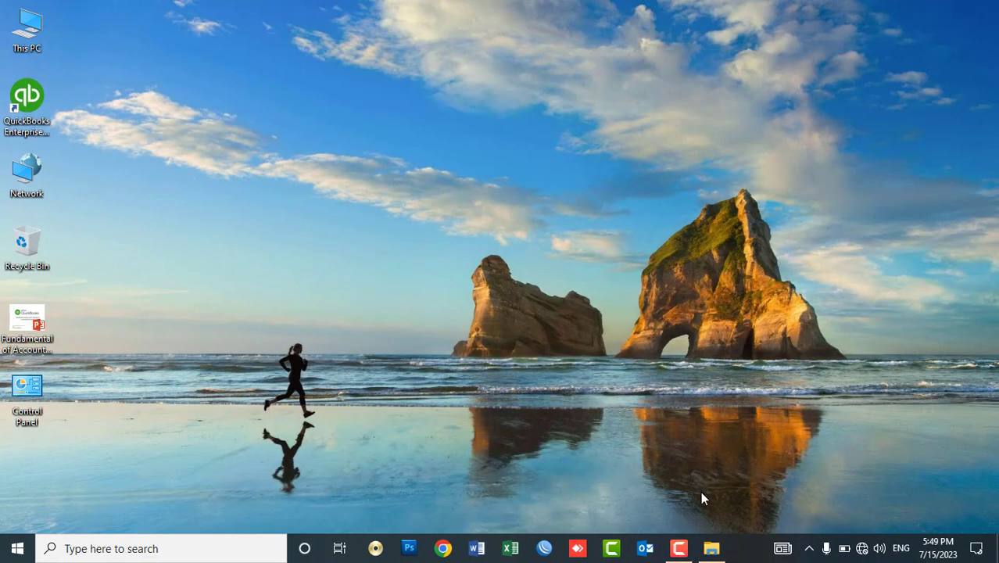
Copy APPCORE.DLL and FEATURES.DLL from the Crack folder, then go to Local Disk (C:).
{"action": "left_click", "coordinate": [710, 550]}
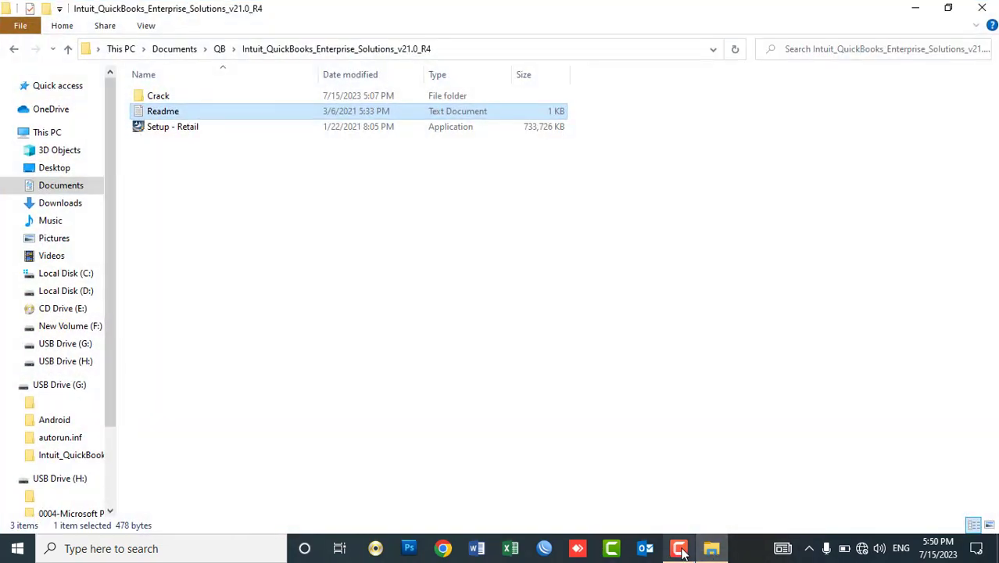
{"action": "double_click", "coordinate": [173, 100]}
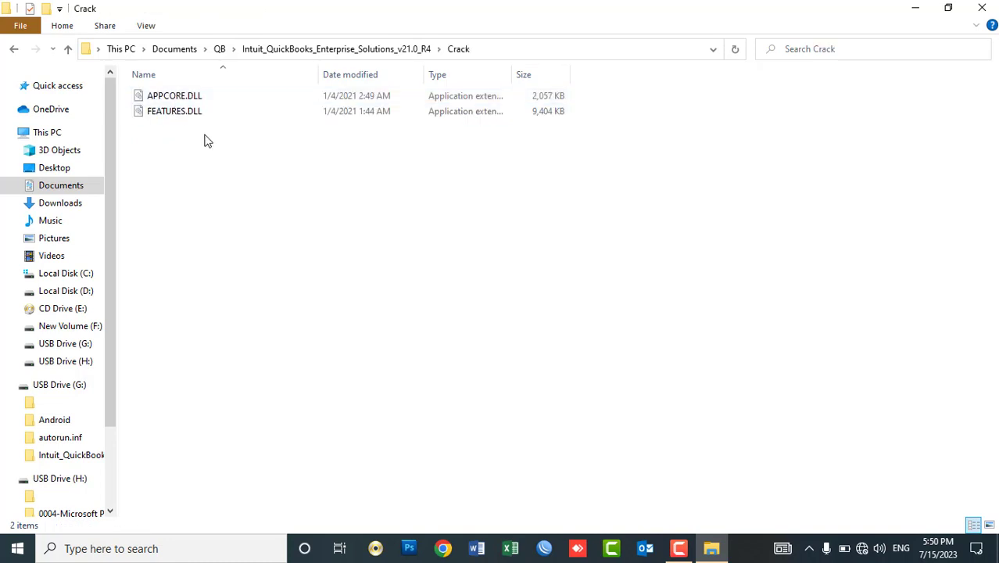
{"action": "left_click_drag", "start_coordinate": [206, 140], "coordinate": [167, 97]}
{"action": "right_click", "coordinate": [166, 97]}
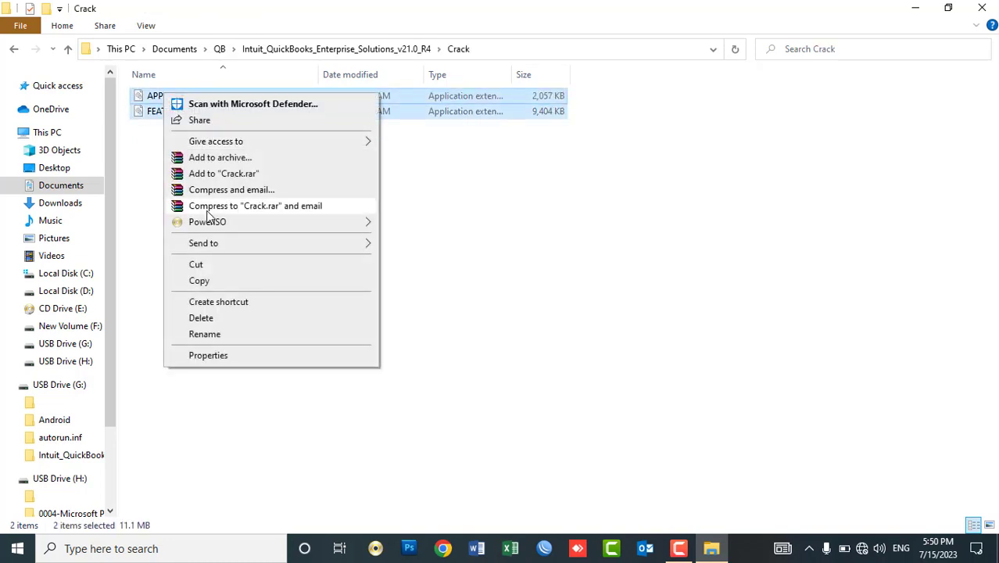
{"action": "left_click", "coordinate": [205, 284]}
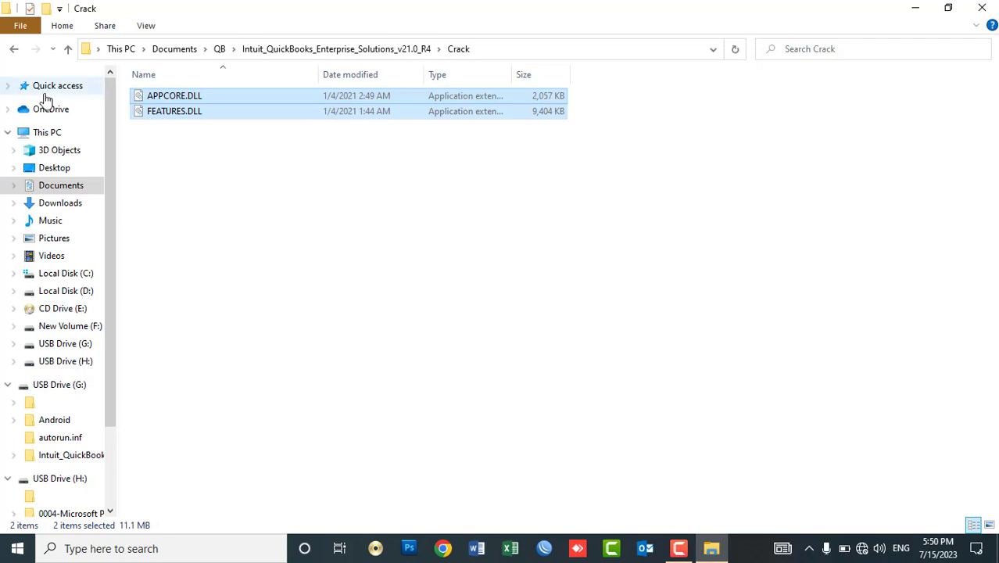
{"action": "left_click", "coordinate": [46, 137]}
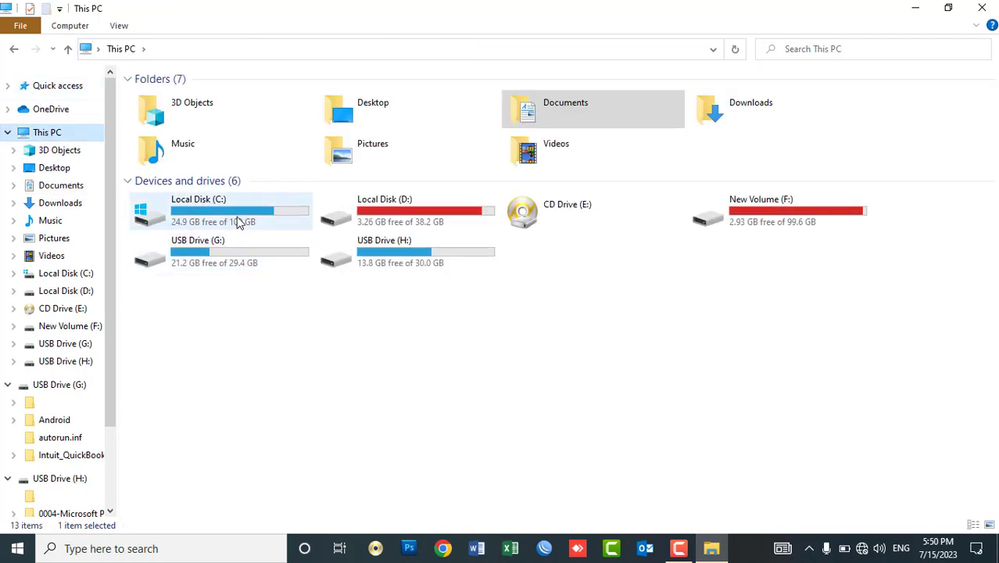
{"action": "double_click", "coordinate": [239, 222]}
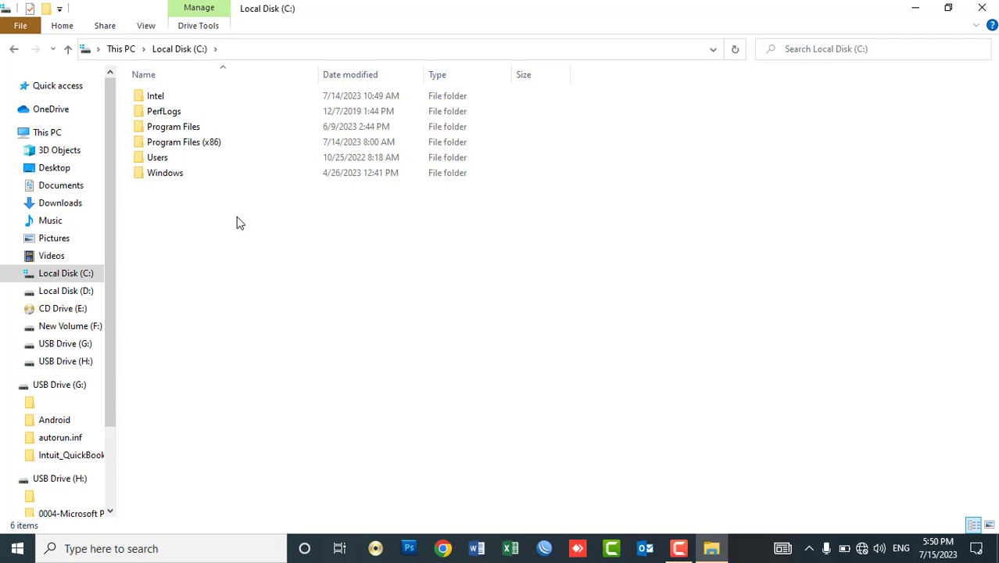
Paste both DLLs into Program Files (x86)\Intuit\QuickBooks Enterprise Solutions 21.0, replacing the existing files.
{"action": "double_click", "coordinate": [200, 142]}
{"action": "double_click", "coordinate": [181, 192]}
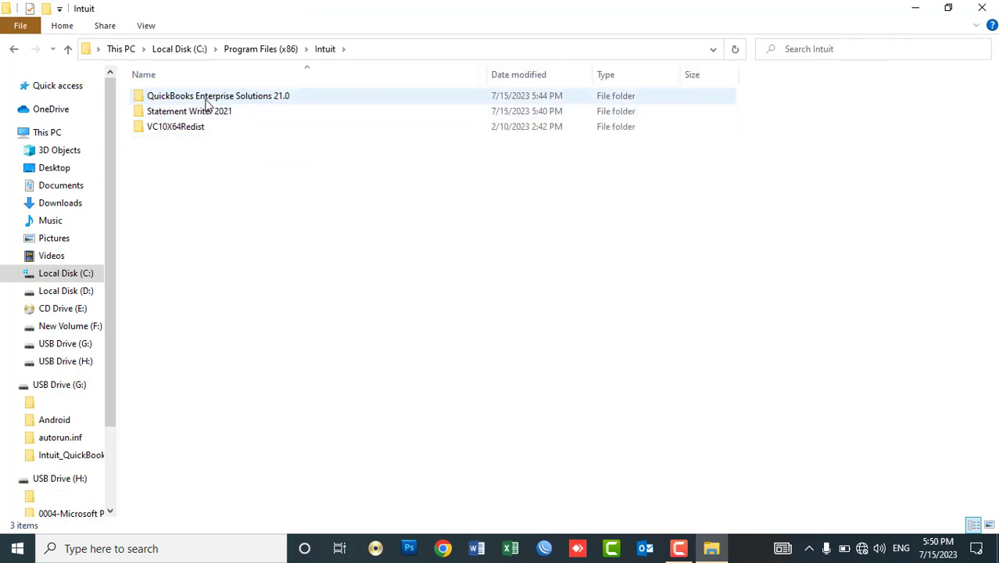
{"action": "double_click", "coordinate": [283, 102]}
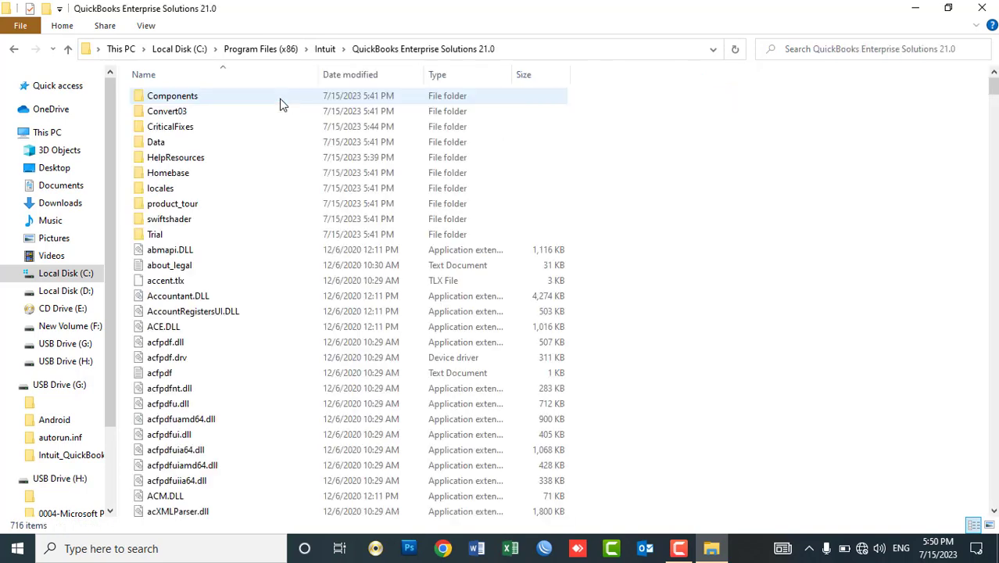
{"action": "right_click", "coordinate": [762, 144]}
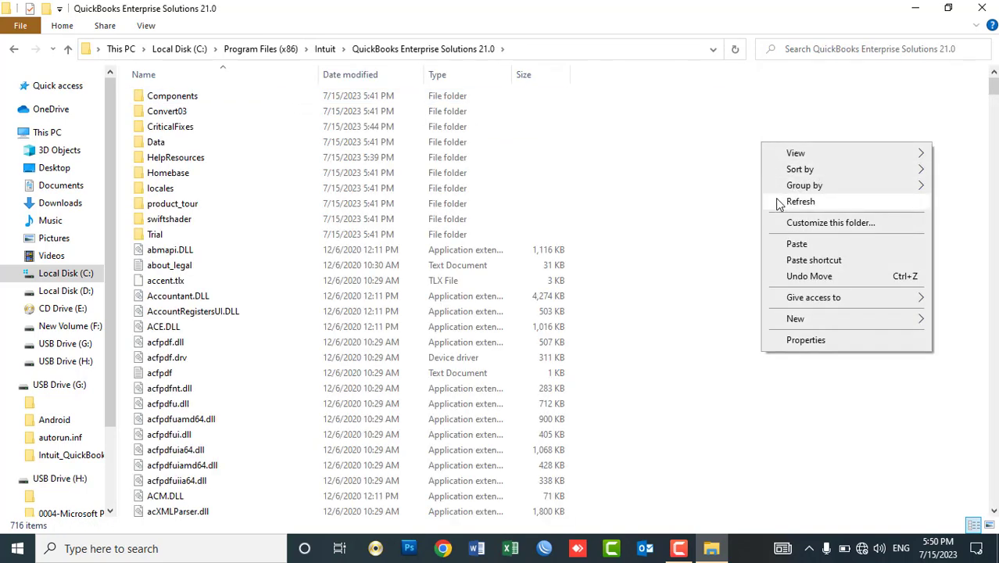
{"action": "left_click", "coordinate": [791, 245]}
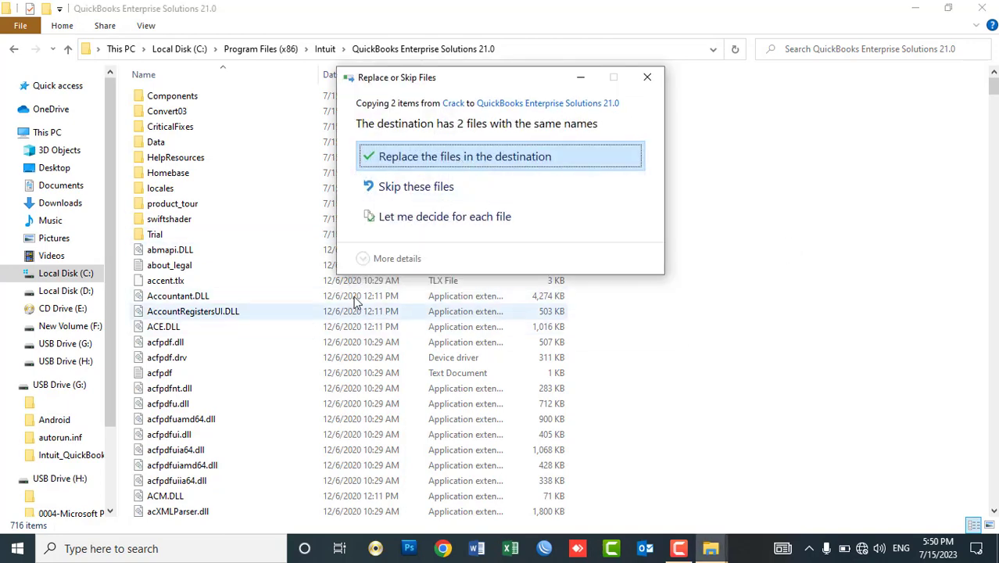
{"action": "left_click", "coordinate": [393, 159]}
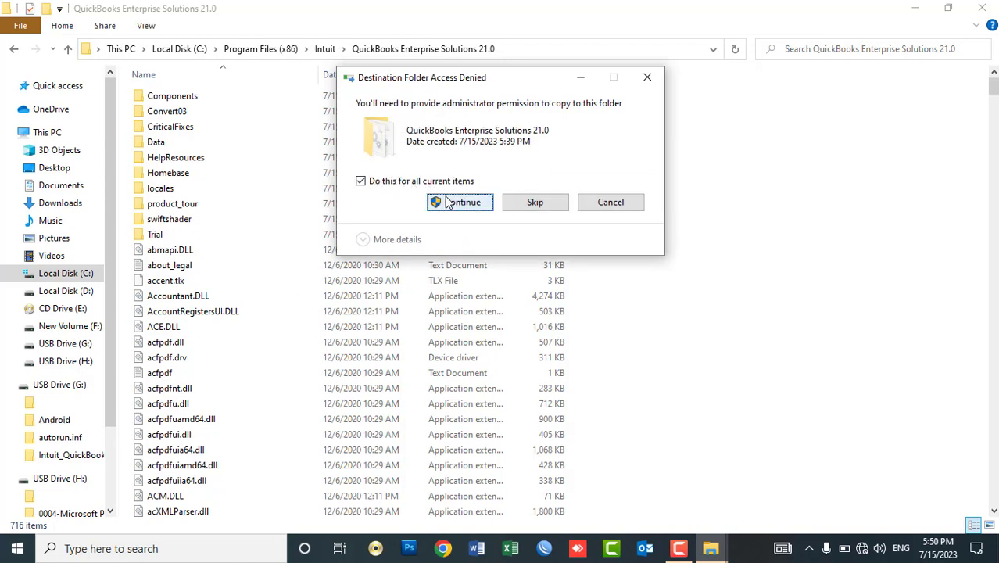
{"action": "left_click", "coordinate": [454, 205]}
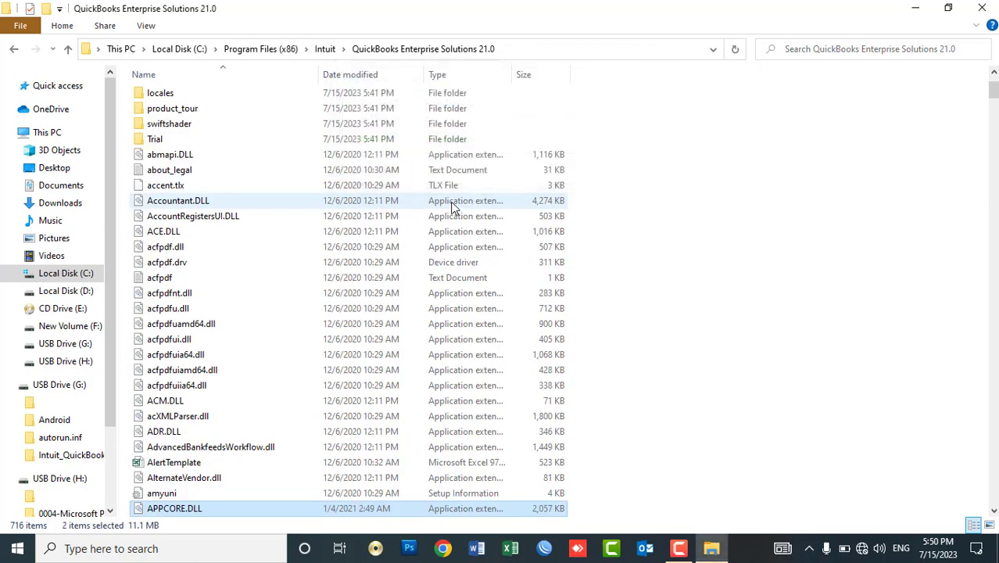
{"action": "left_click", "coordinate": [981, 6]}
Check the QuickBooks group in the Start app list, then select the QuickBooks desktop shortcut.
{"action": "right_click", "coordinate": [644, 68]}
{"action": "left_click", "coordinate": [677, 112]}
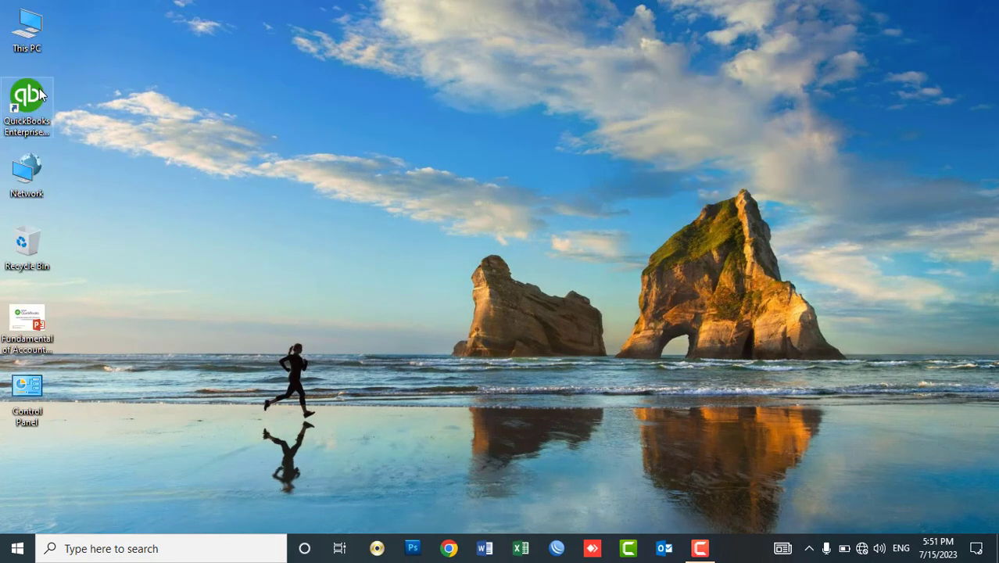
{"action": "left_click", "coordinate": [18, 548]}
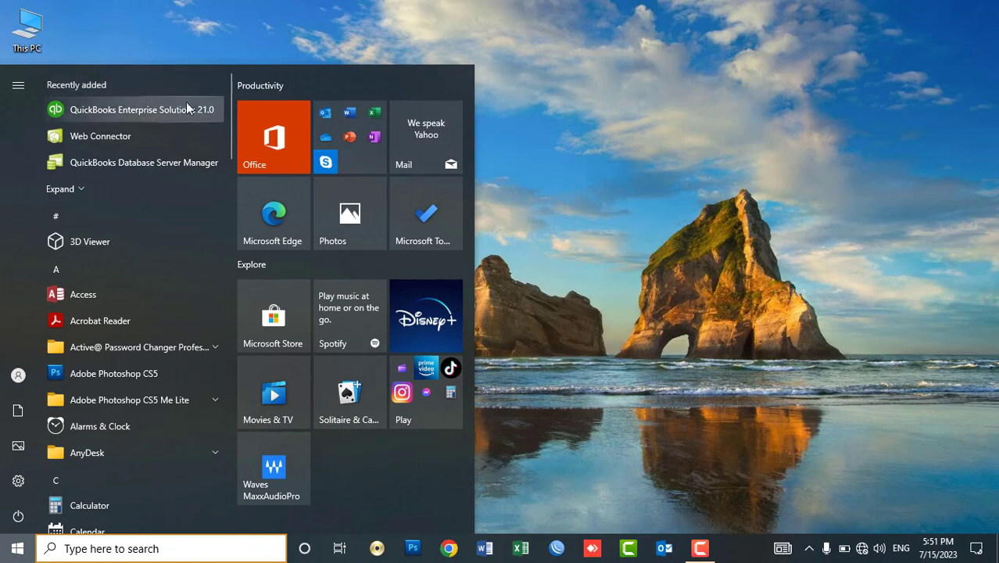
{"action": "left_click_drag", "start_coordinate": [231, 115], "coordinate": [229, 326]}
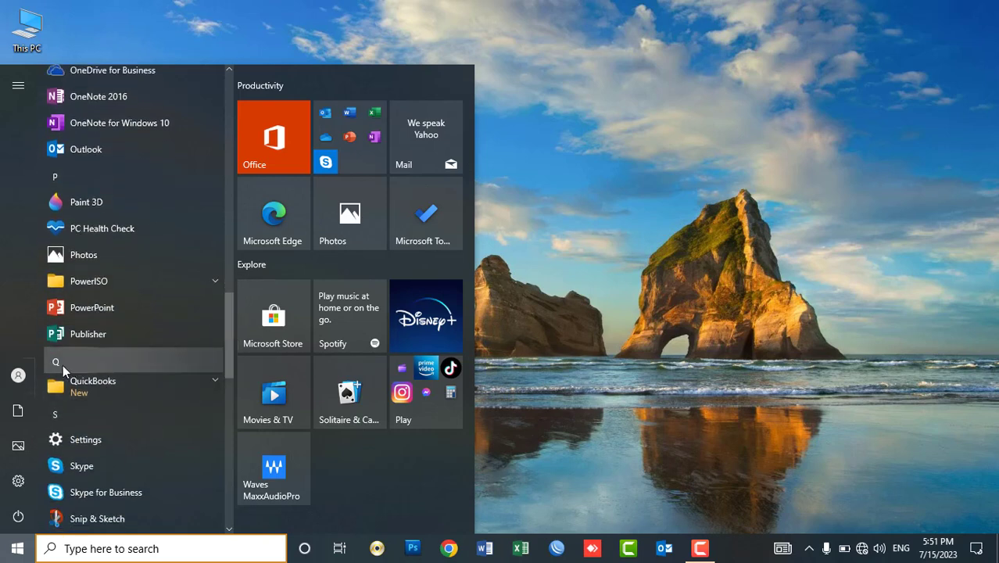
{"action": "left_click", "coordinate": [78, 383]}
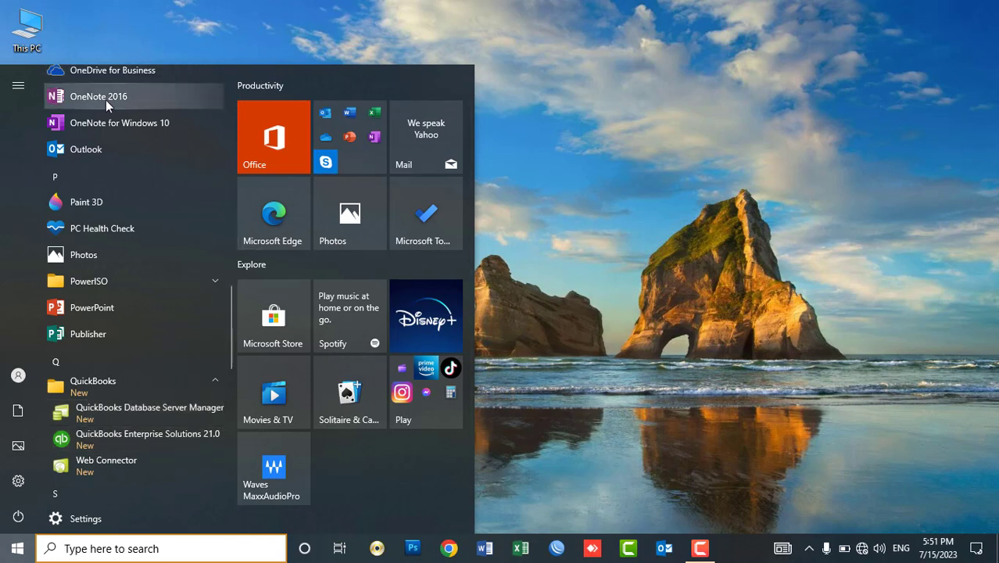
{"action": "left_click", "coordinate": [170, 5]}
{"action": "left_click", "coordinate": [31, 102]}
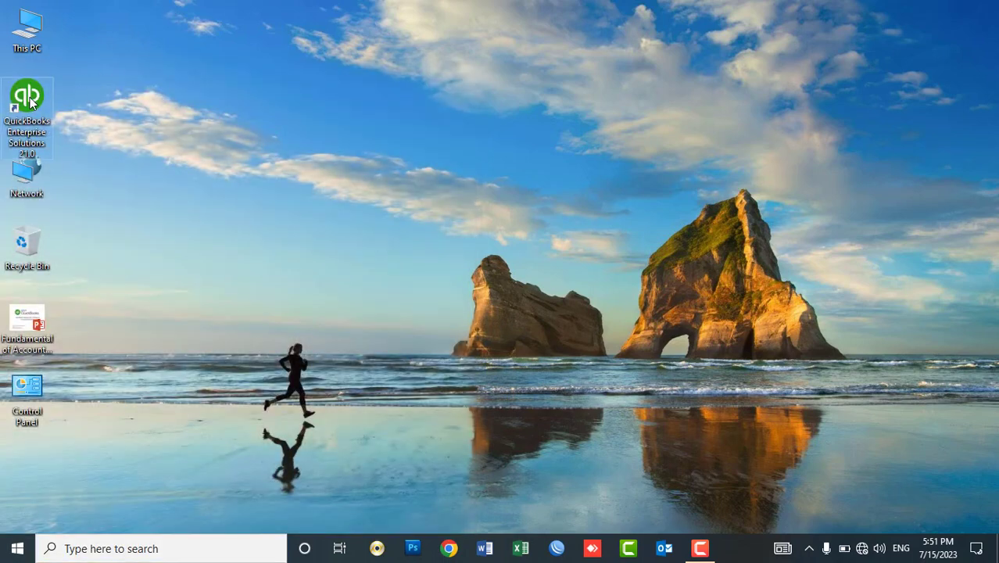
Launch QuickBooks Enterprise and close the QuickBooks Desktop Setup screen.
{"action": "double_click", "coordinate": [32, 102]}
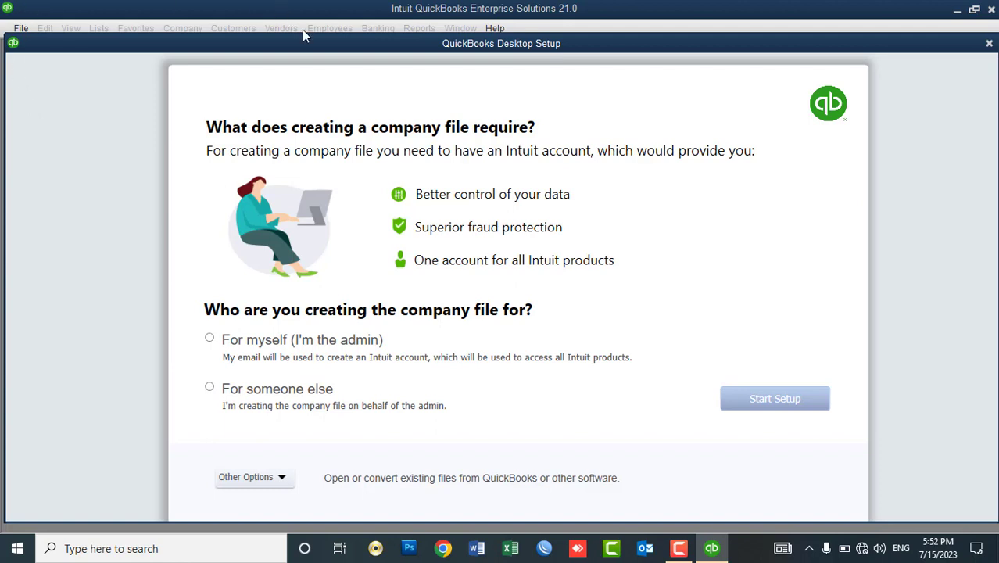
{"action": "left_click", "coordinate": [988, 45]}
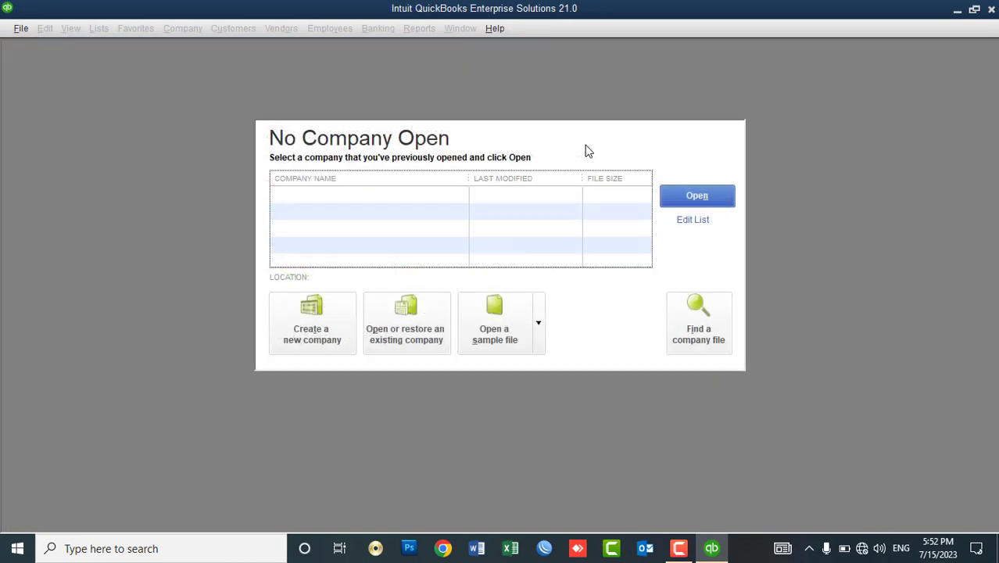
{"action": "left_click", "coordinate": [495, 28]}
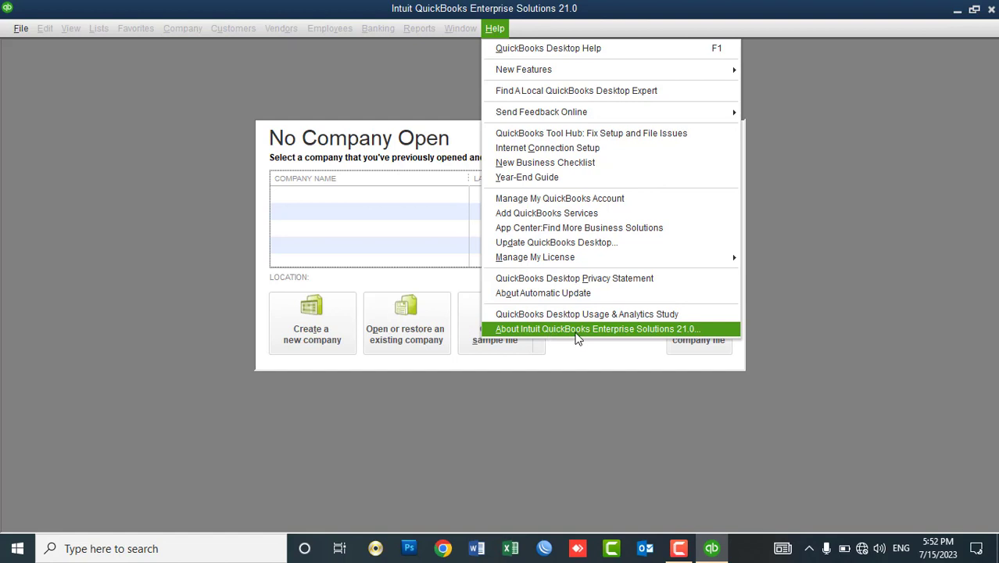
{"action": "left_click", "coordinate": [621, 331]}
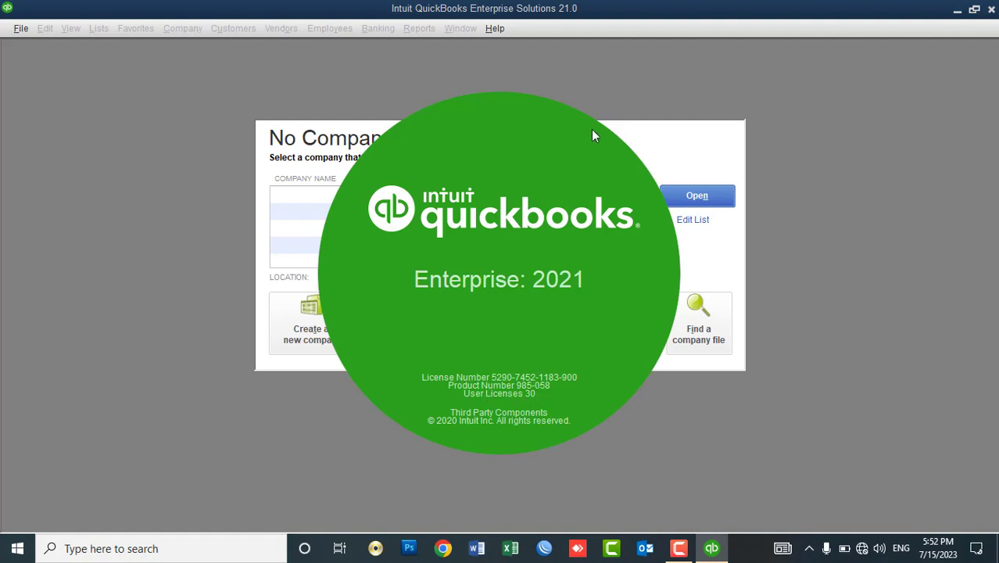
{"action": "left_click", "coordinate": [645, 130]}
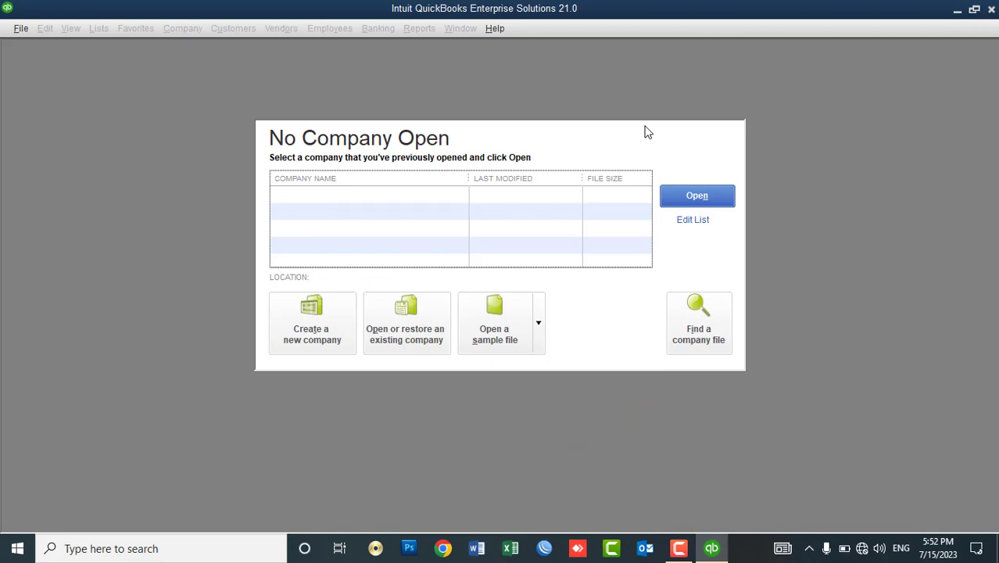
{"action": "key", "text": "F2"}
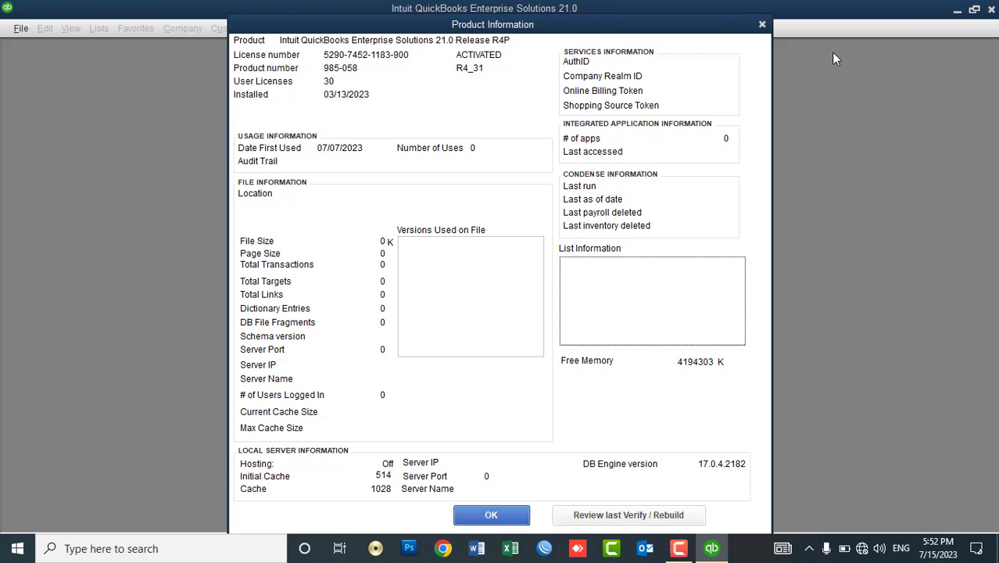
{"action": "left_click", "coordinate": [761, 27]}
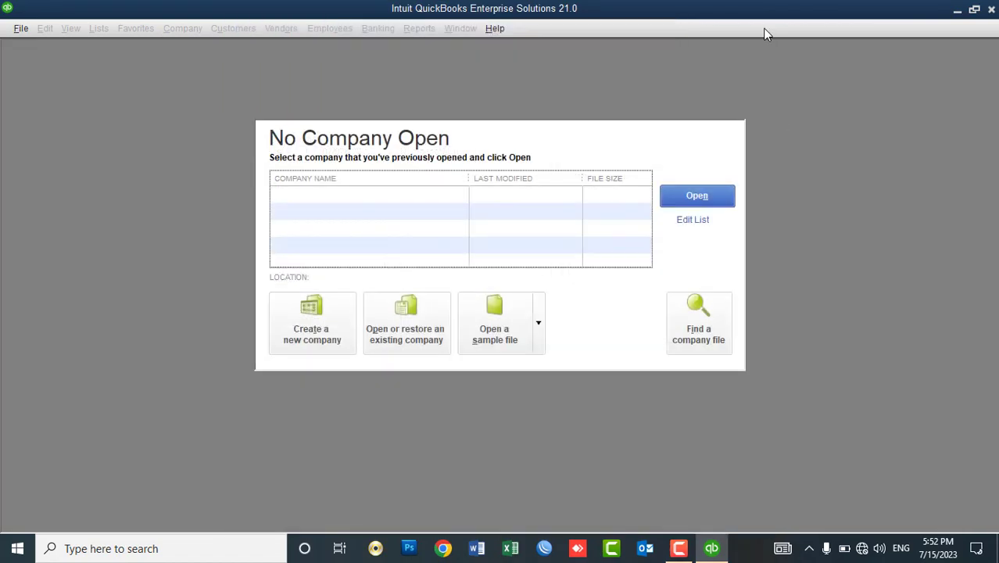
{"action": "key", "text": "F2"}
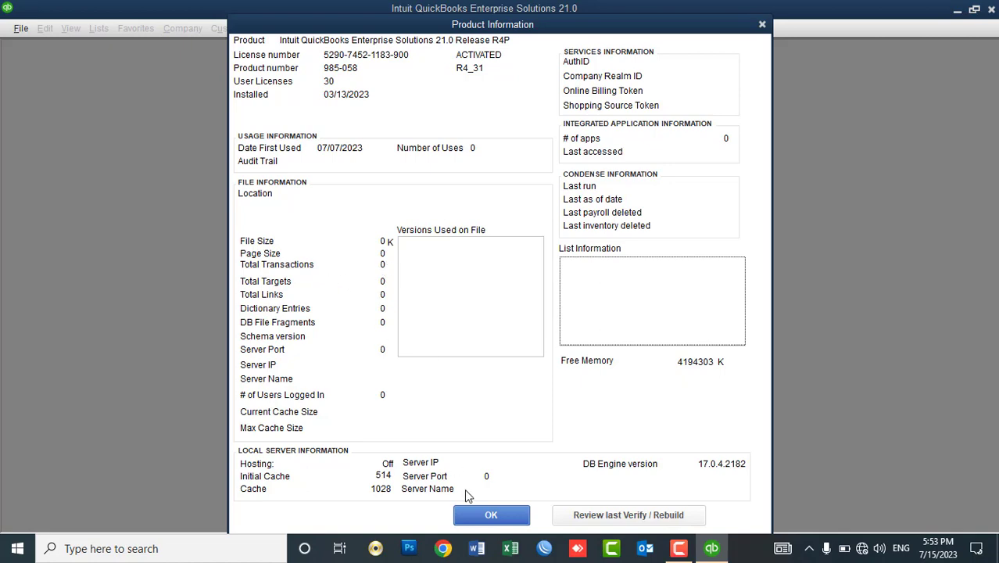
{"action": "left_click", "coordinate": [477, 515]}
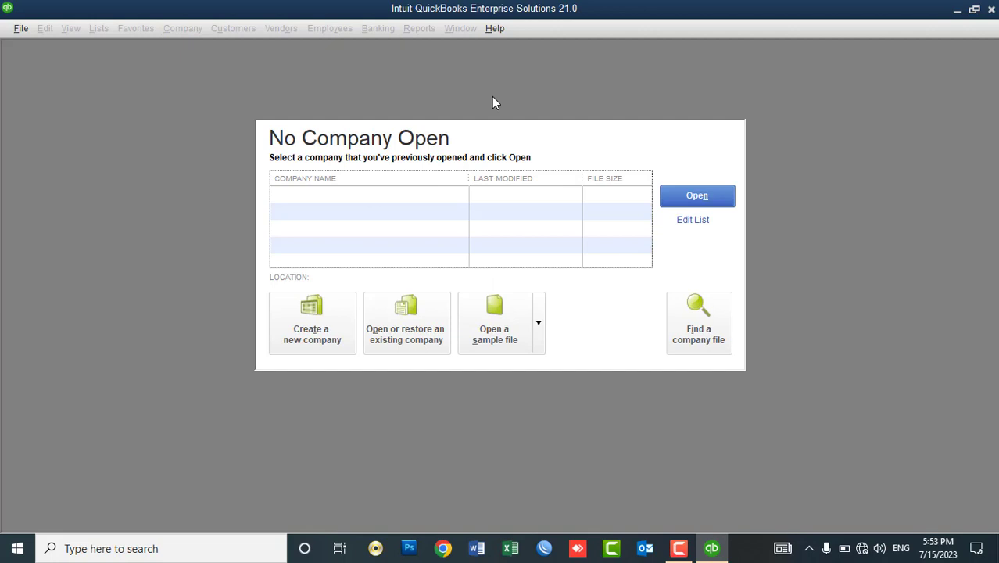
Cancel Help > Manage My License > Change My License Number, then restart QuickBooks.
{"action": "left_click", "coordinate": [495, 29]}
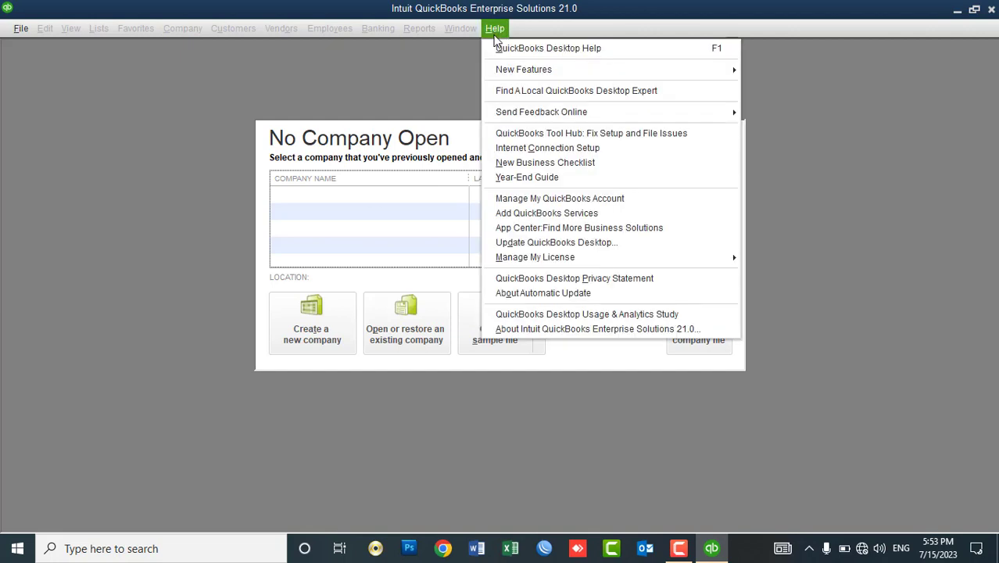
{"action": "mouse_move", "coordinate": [562, 260]}
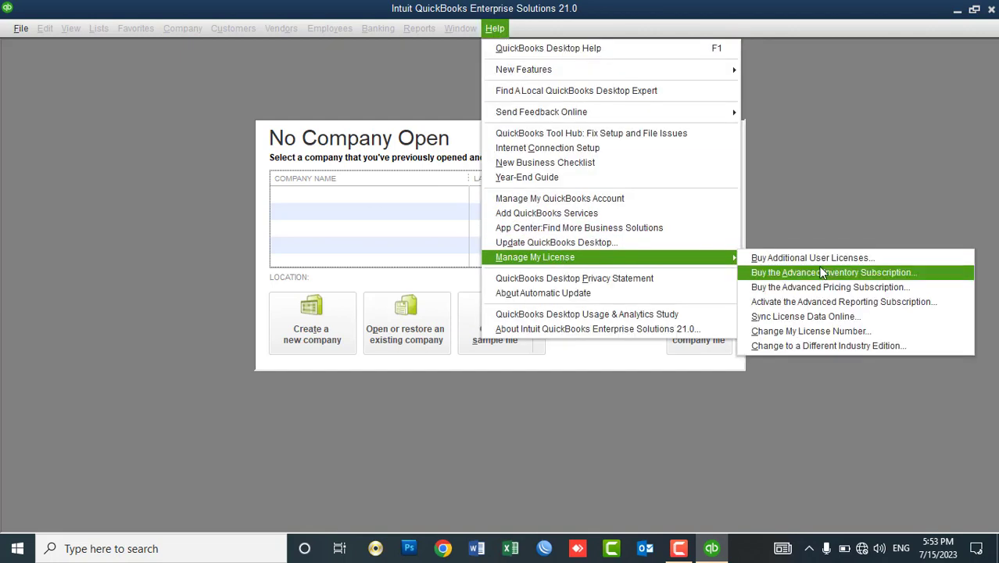
{"action": "left_click", "coordinate": [813, 331]}
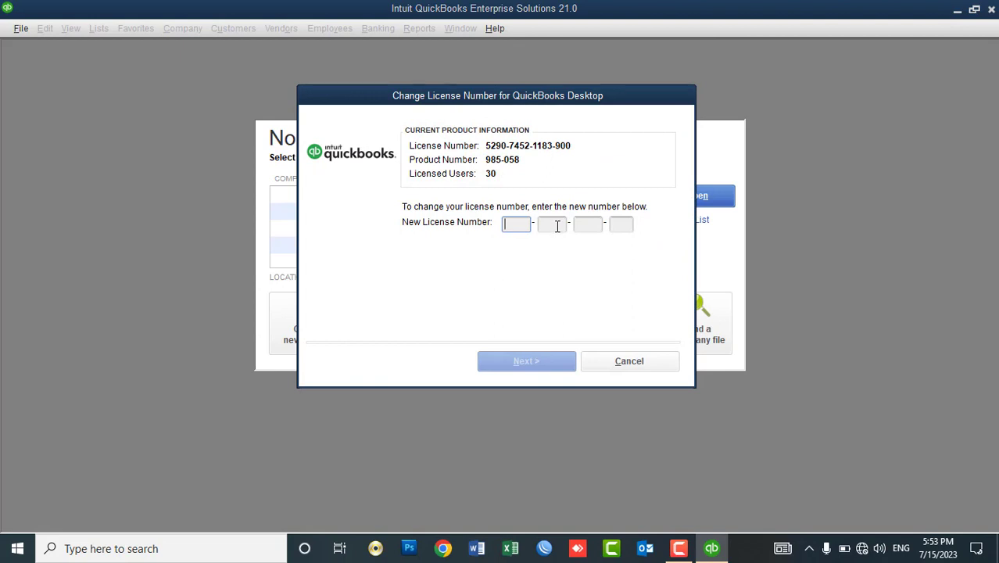
{"action": "left_click", "coordinate": [619, 361]}
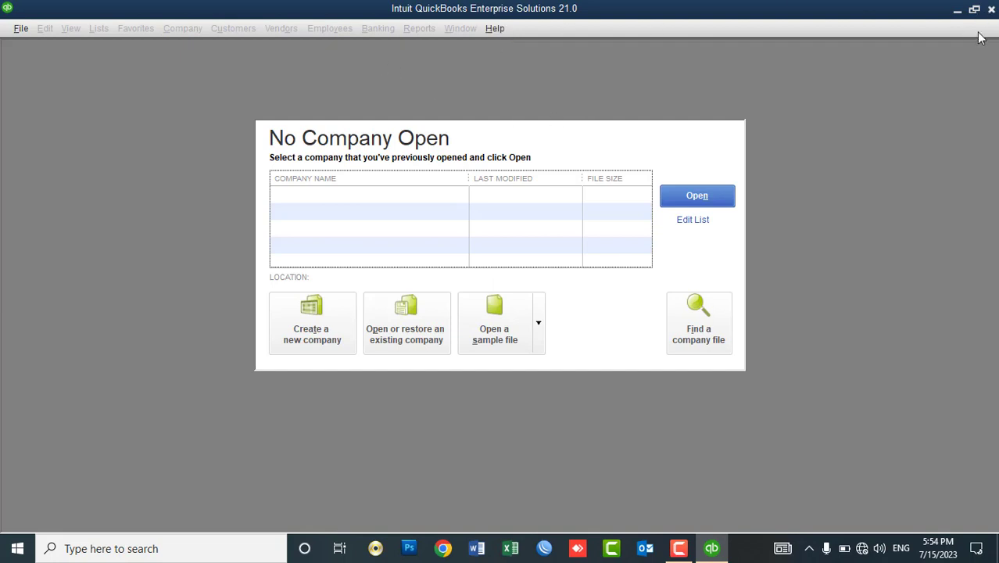
{"action": "left_click", "coordinate": [990, 8]}
{"action": "double_click", "coordinate": [41, 93]}
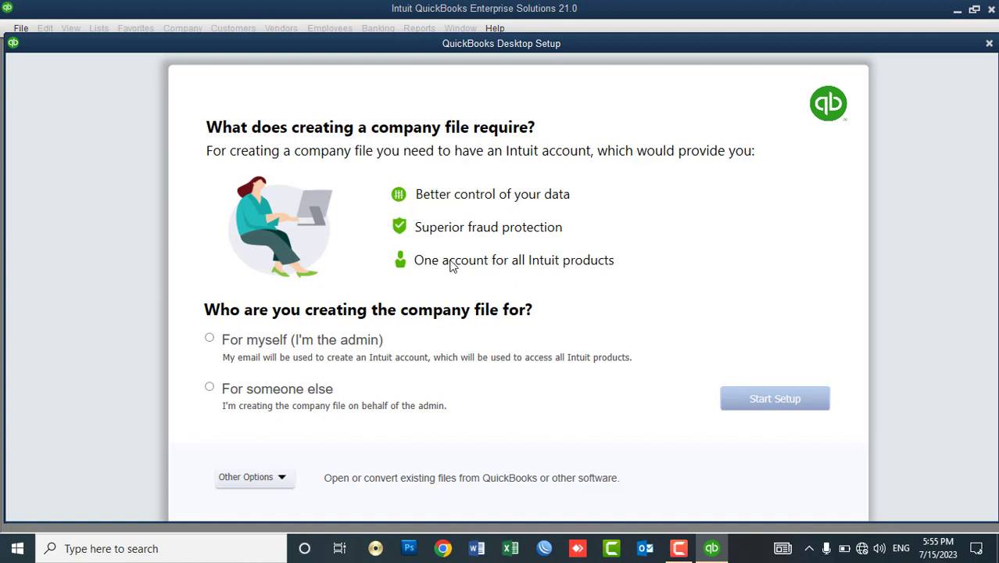
On Desktop Setup, choose 'For myself (I'm the admin)', then 'For someone else'.
{"action": "left_click", "coordinate": [209, 338]}
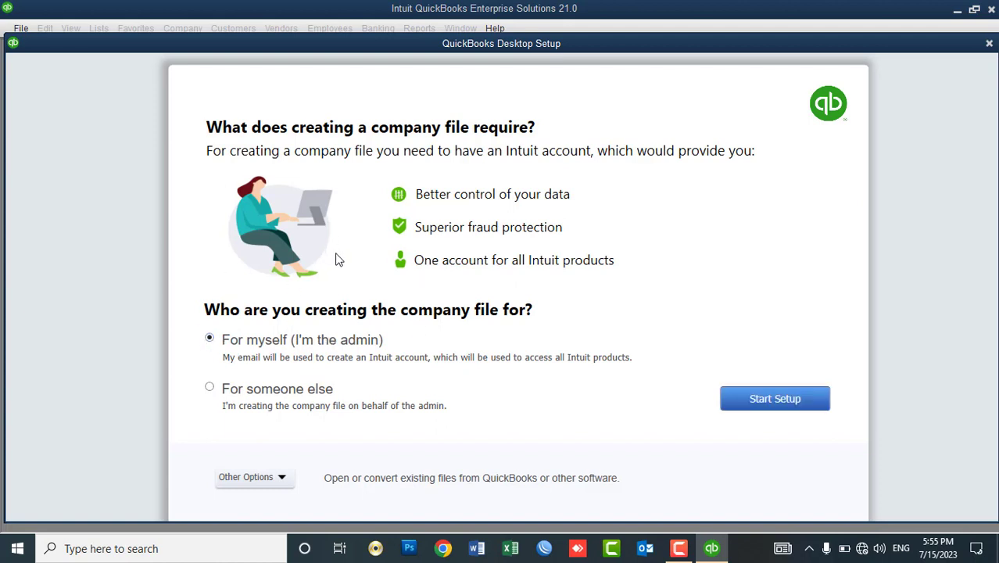
{"action": "left_click", "coordinate": [210, 388]}
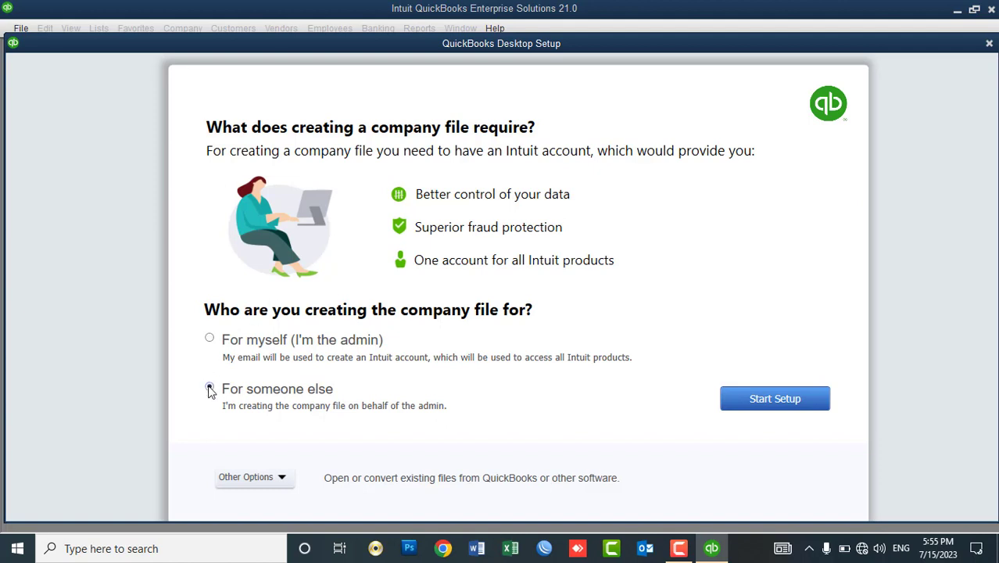
Choose to create the company file for myself as admin and show other file-opening options.
{"action": "left_click", "coordinate": [210, 338]}
{"action": "left_click", "coordinate": [268, 485]}
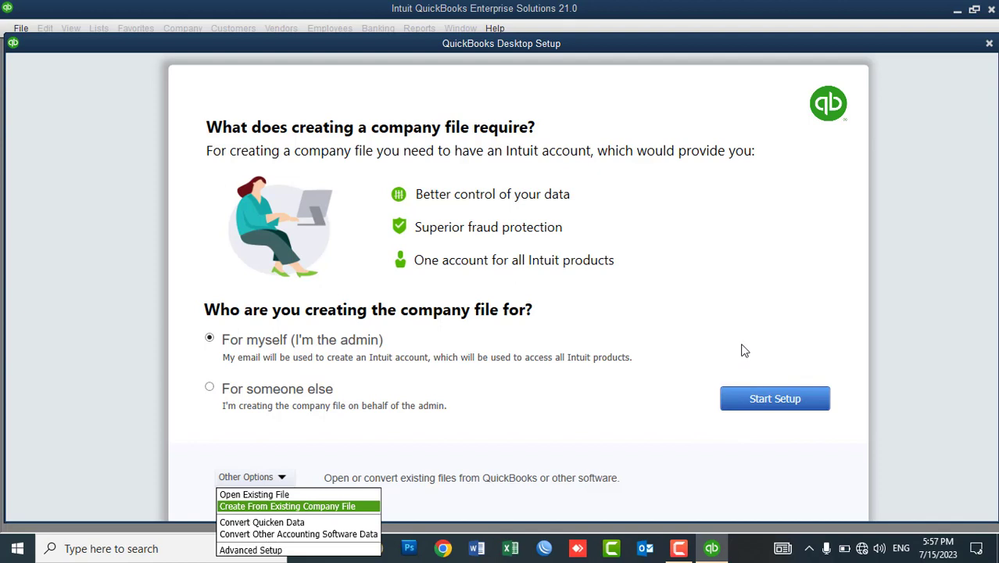
Start the new company setup and answer No to the Internet Connection Not Detected prompt.
{"action": "left_click", "coordinate": [759, 396]}
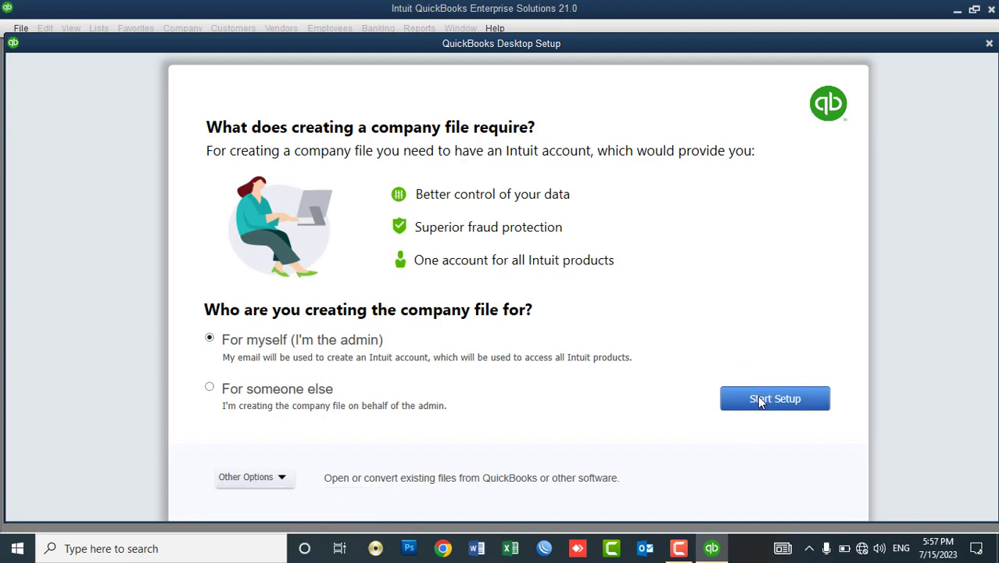
{"action": "left_click", "coordinate": [756, 399]}
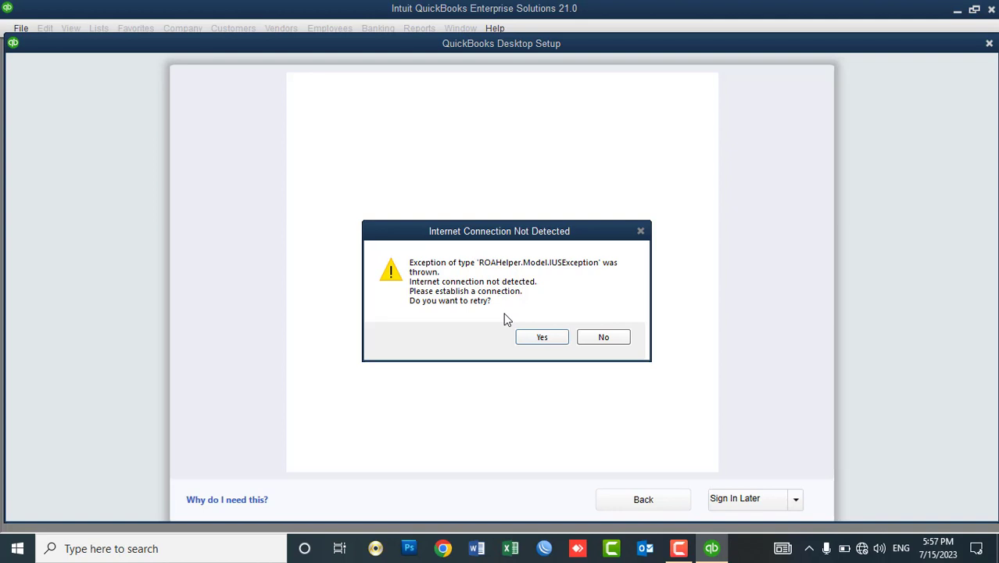
{"action": "left_click", "coordinate": [594, 344]}
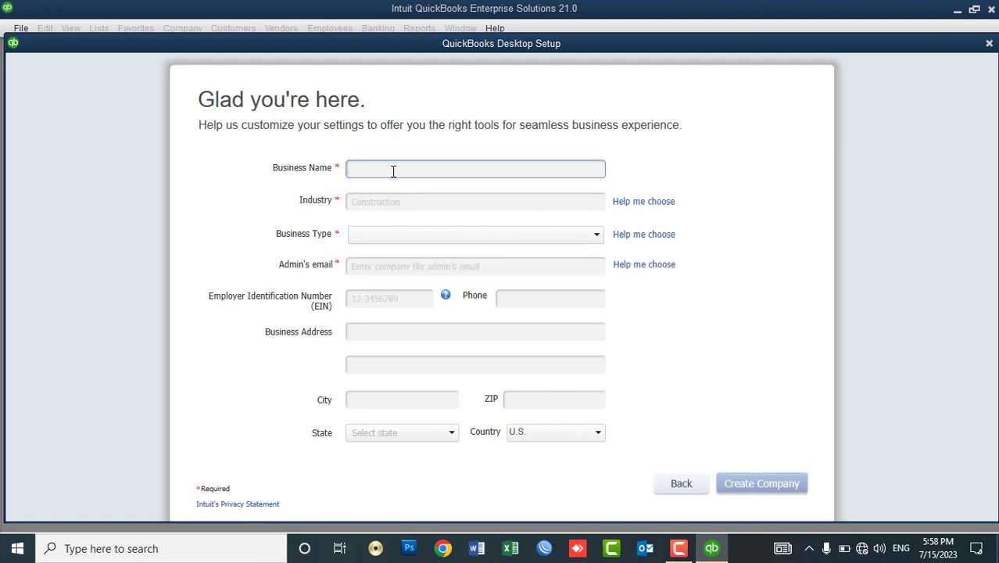
Enter business name 'ABC Construction' and choose Construction Trades (Plumber, Electrician, HVAC, etc.) as industry.
{"action": "type", "text": "ABC"}
{"action": "type", "text": "Construction"}
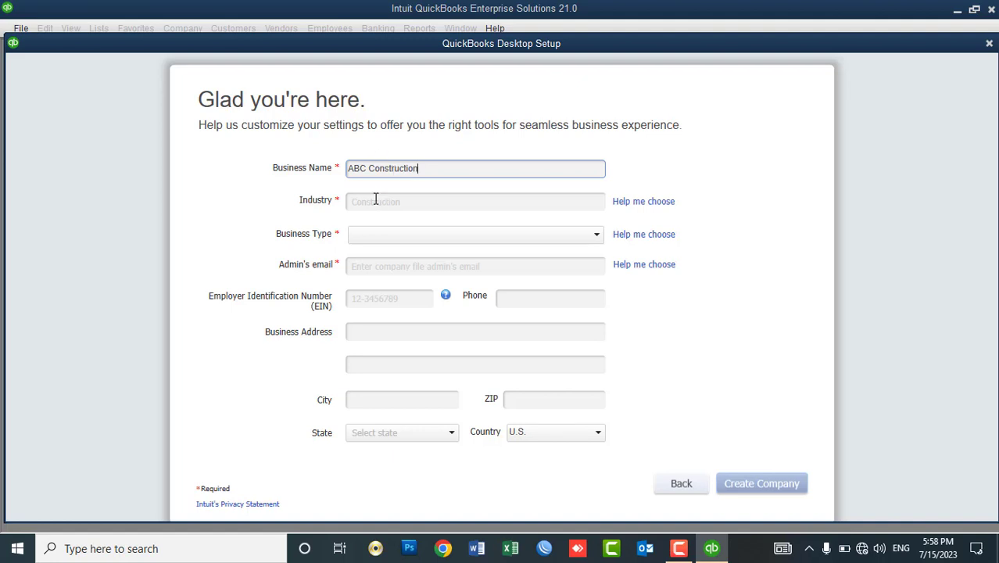
{"action": "left_click", "coordinate": [373, 202]}
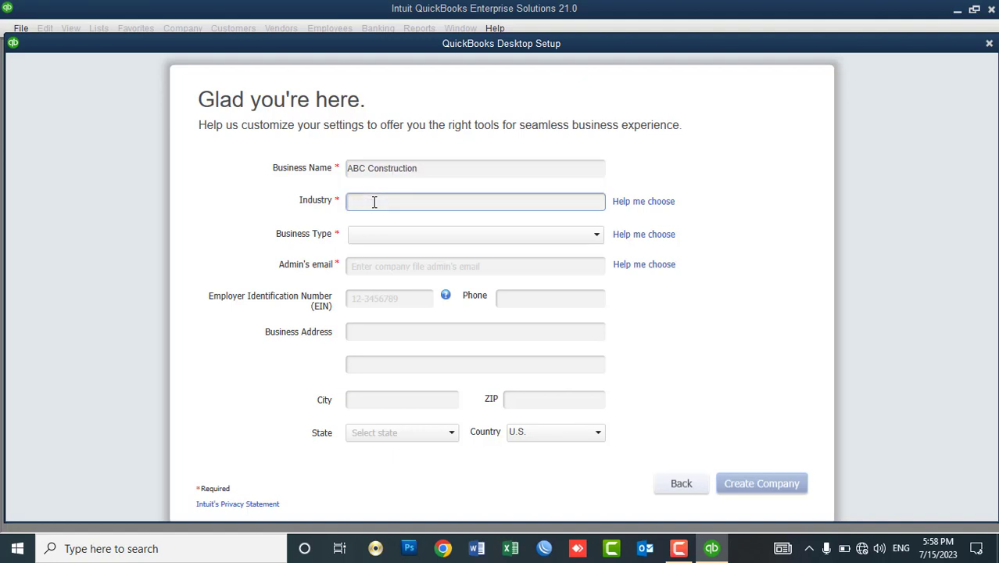
{"action": "type", "text": "con"}
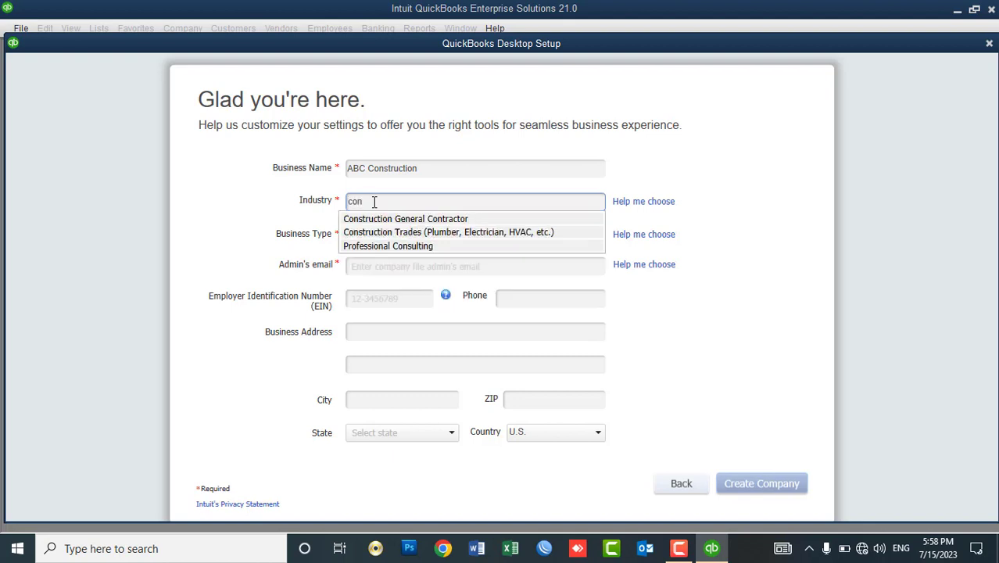
{"action": "key", "text": "BackSpace"}
{"action": "key", "text": "BackSpace"}
{"action": "key", "text": "BackSpace"}
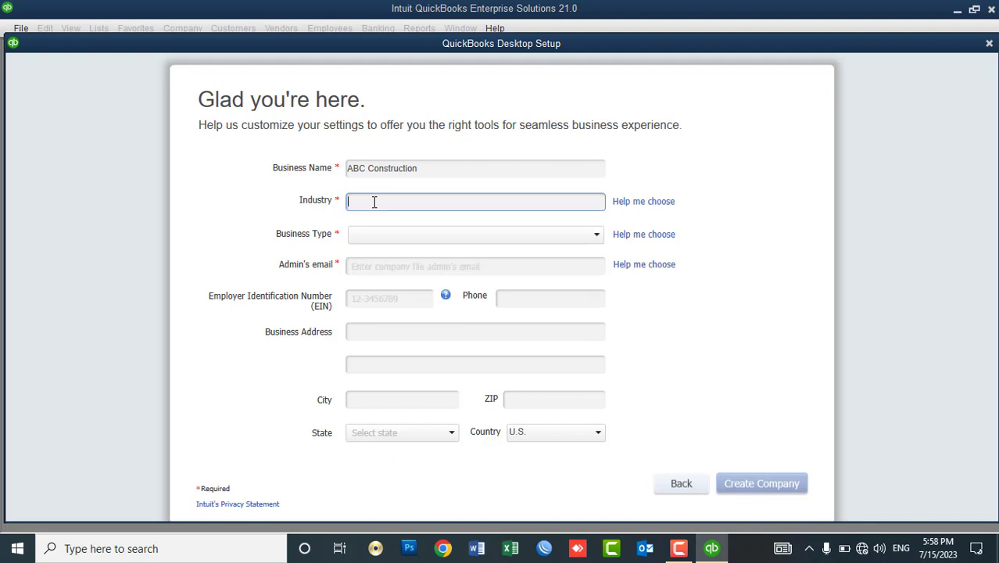
{"action": "type", "text": "co"}
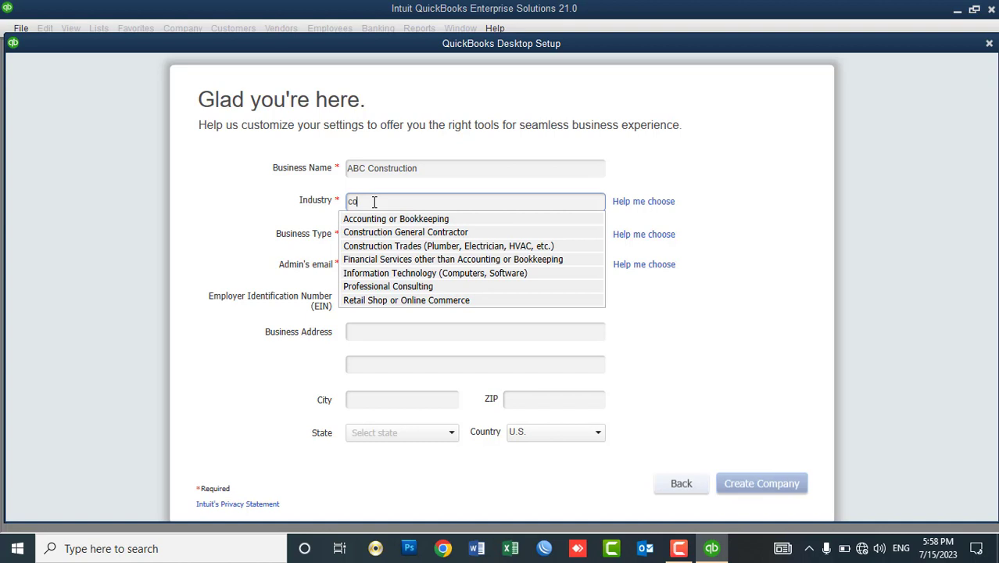
{"action": "left_click", "coordinate": [411, 249]}
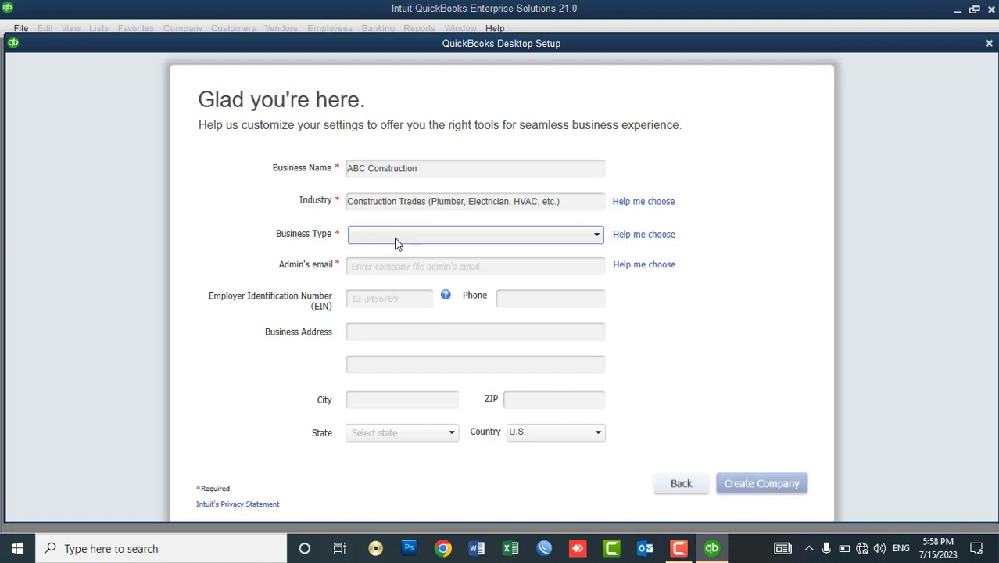
Set the business type to Sole Proprietorship.
{"action": "left_click", "coordinate": [395, 243]}
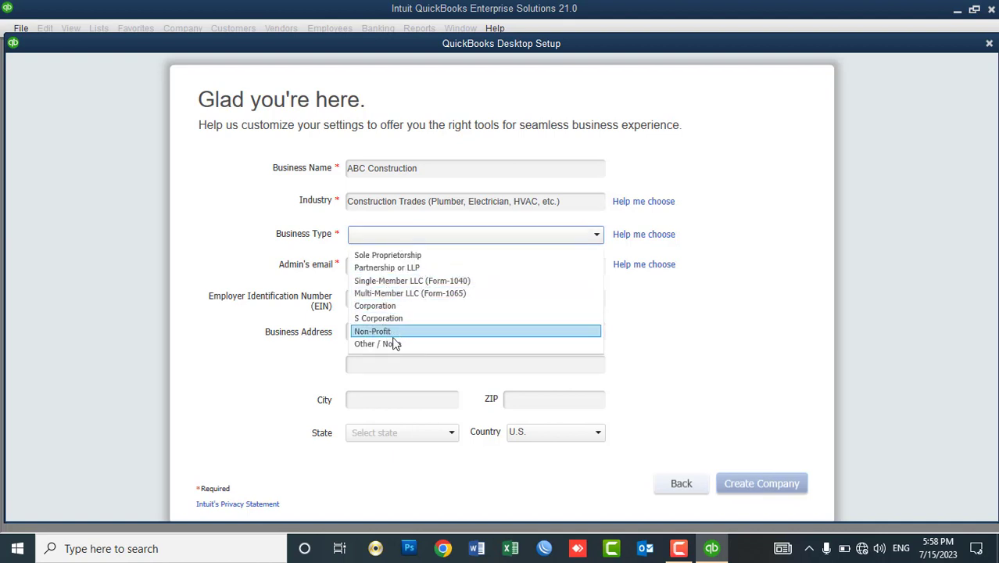
{"action": "left_click", "coordinate": [405, 256]}
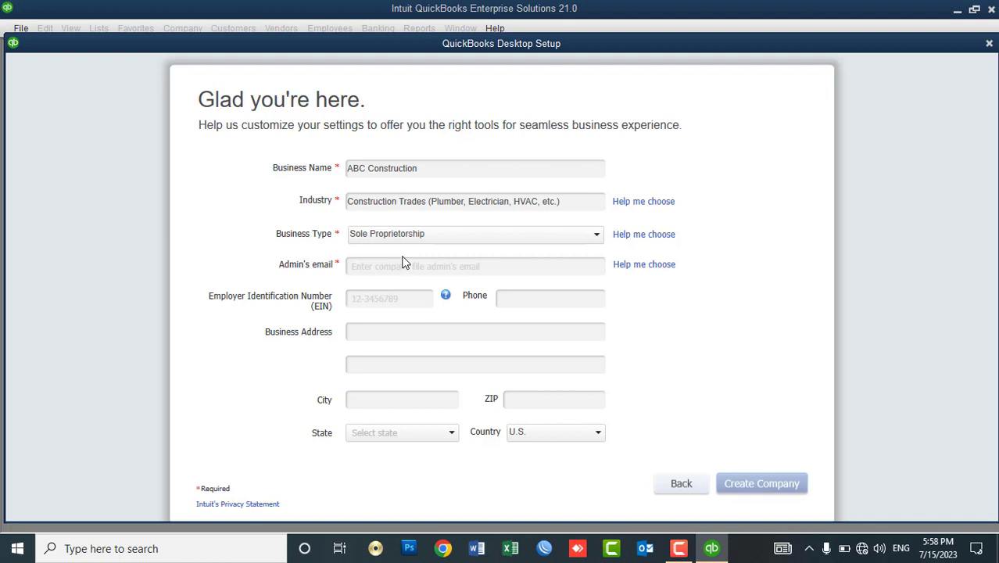
{"action": "left_click", "coordinate": [386, 235]}
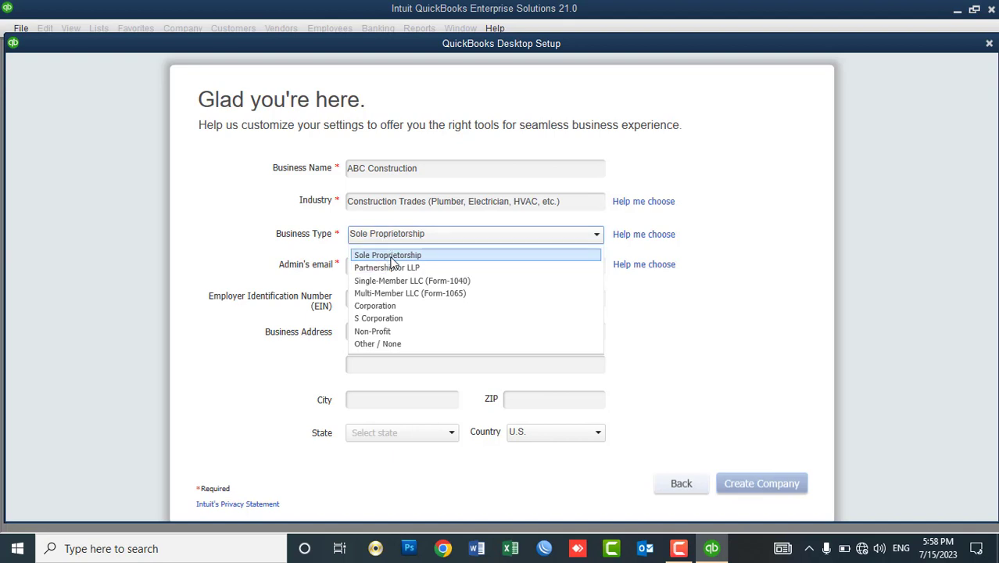
{"action": "left_click", "coordinate": [393, 260]}
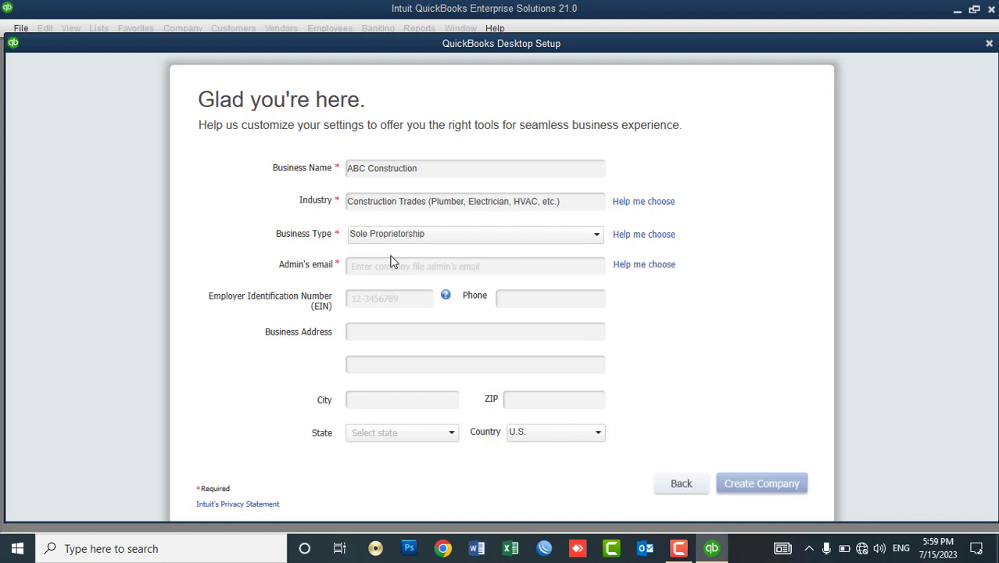
{"action": "left_click", "coordinate": [375, 239]}
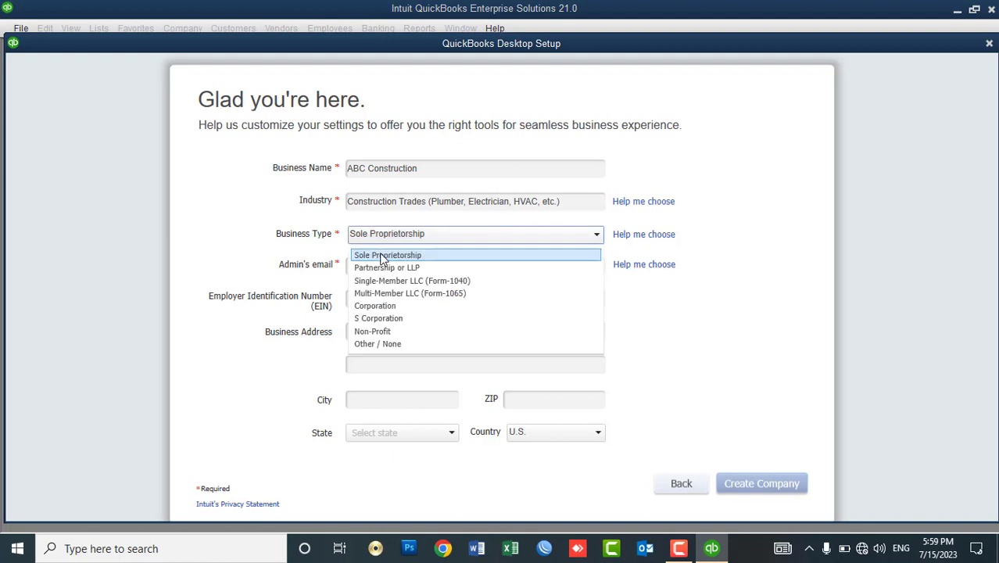
{"action": "left_click", "coordinate": [380, 253]}
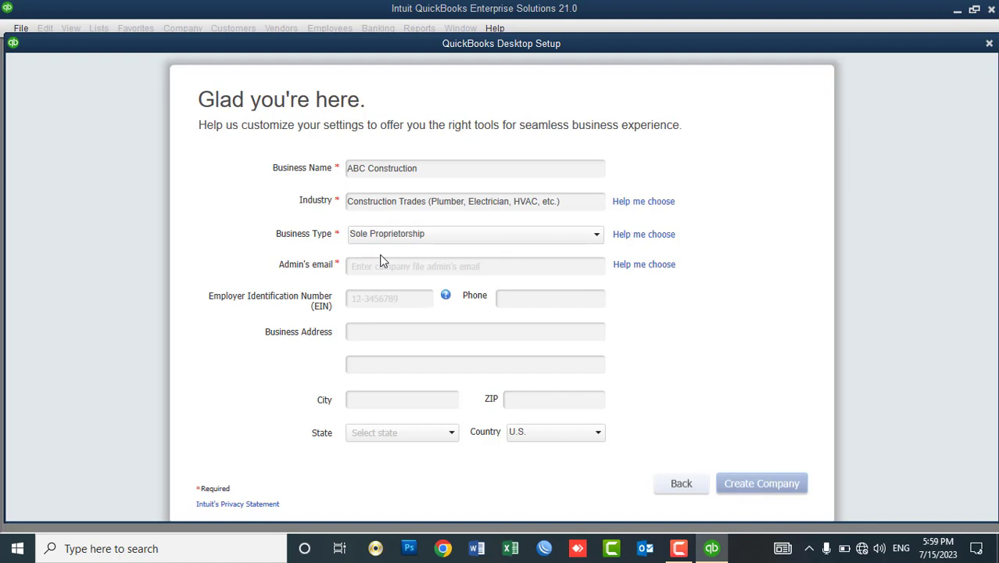
Fill in the admin's e-mail address, the employer identification number and the company phone number.
{"action": "left_click", "coordinate": [380, 264]}
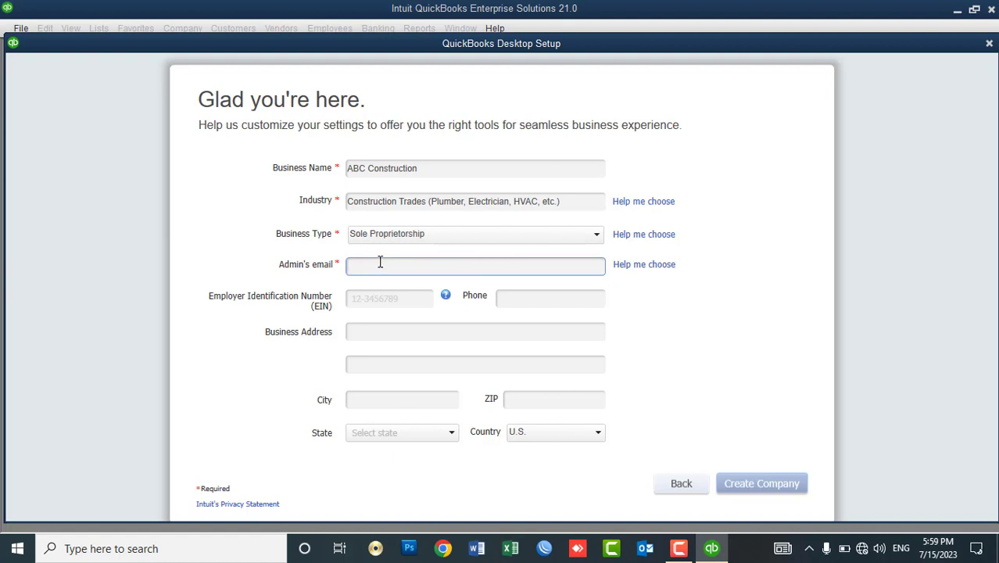
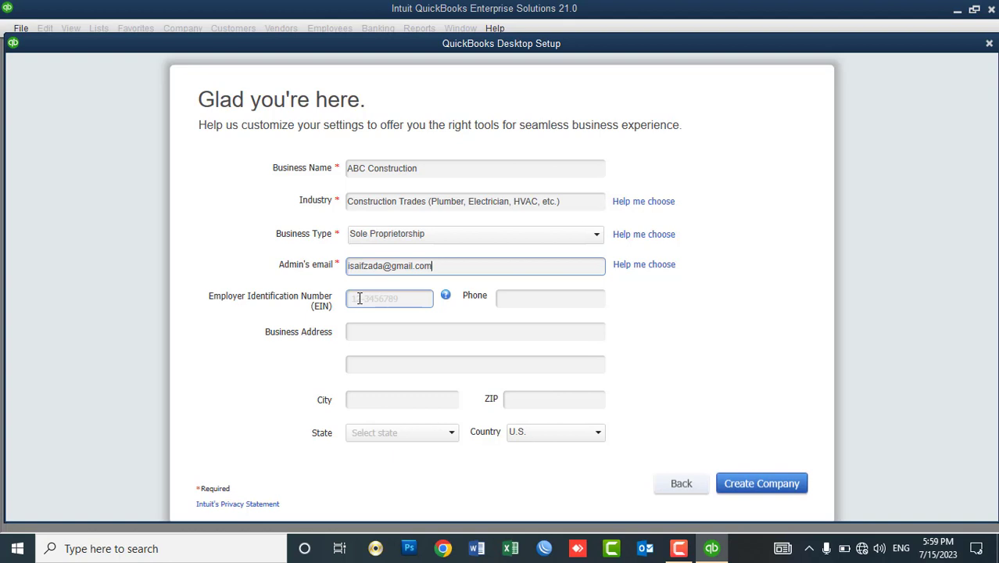
{"action": "left_click", "coordinate": [359, 297]}
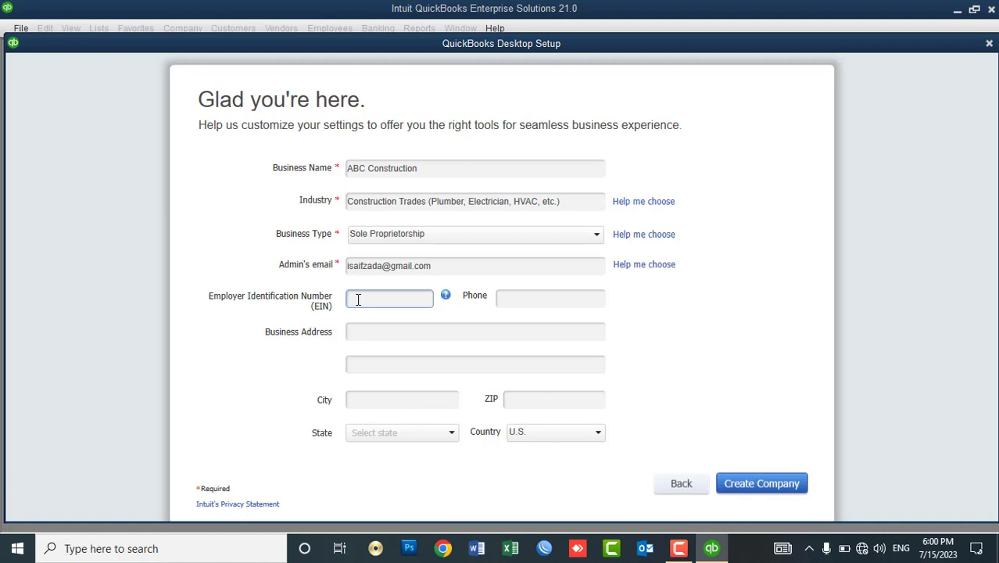
{"action": "type", "text": "123456789"}
{"action": "left_click", "coordinate": [529, 303]}
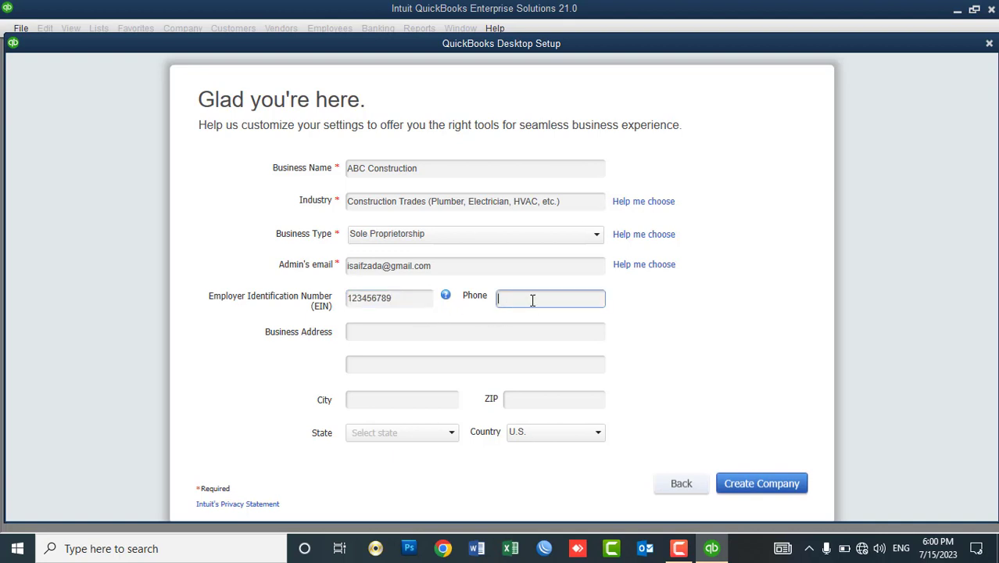
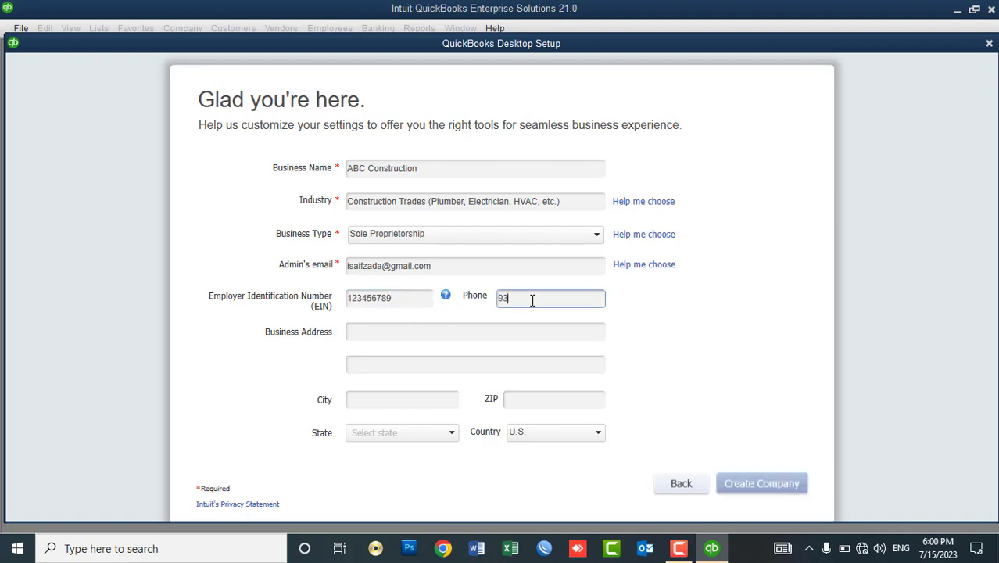
{"action": "left_click", "coordinate": [484, 205]}
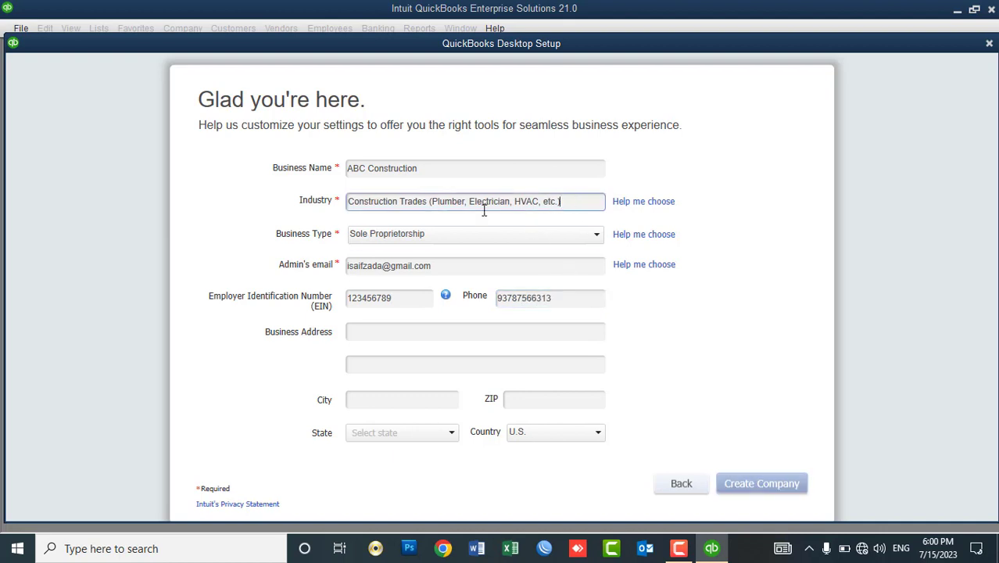
{"action": "left_click", "coordinate": [643, 203]}
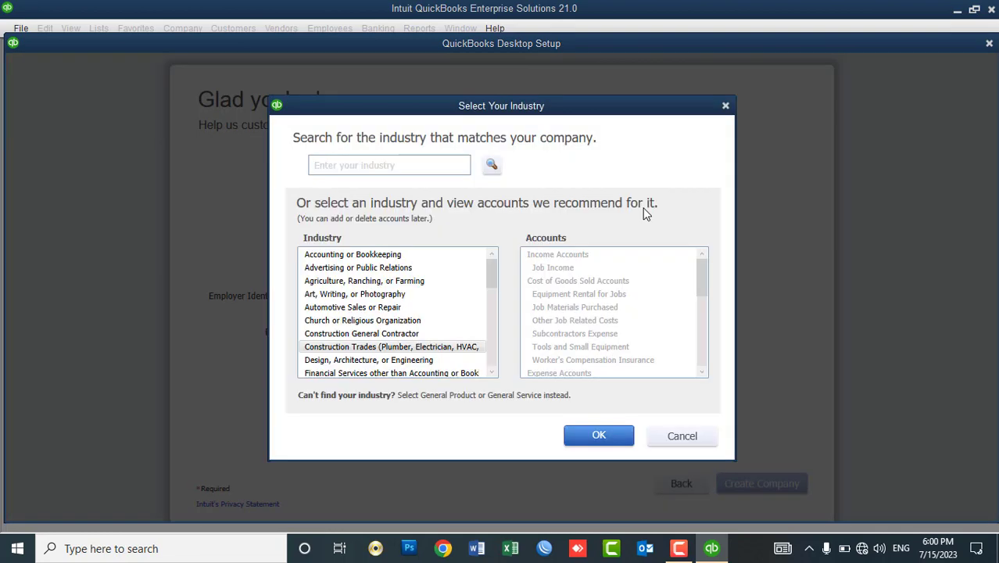
{"action": "left_click", "coordinate": [373, 256]}
{"action": "left_click", "coordinate": [369, 268]}
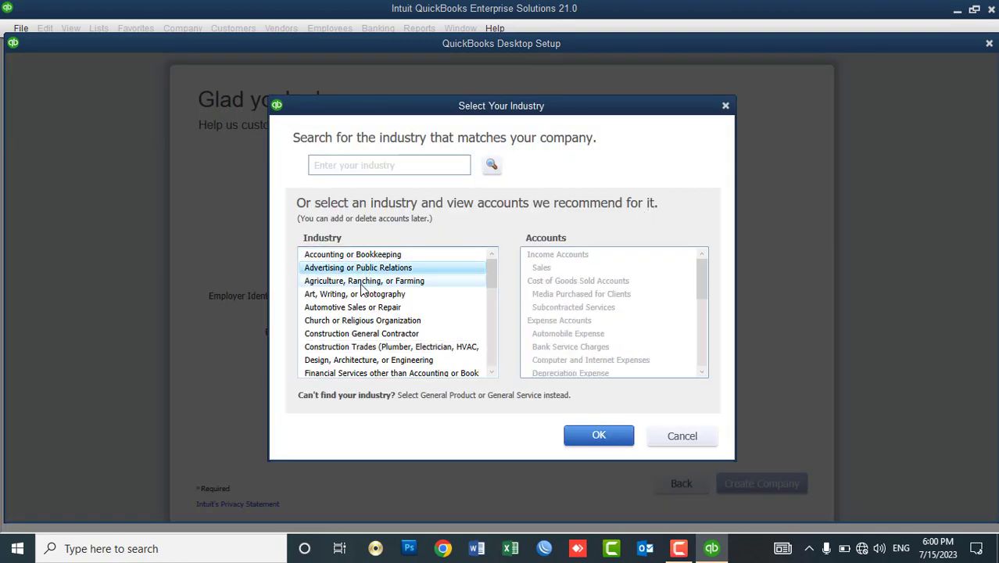
{"action": "left_click", "coordinate": [368, 281]}
{"action": "left_click", "coordinate": [368, 307]}
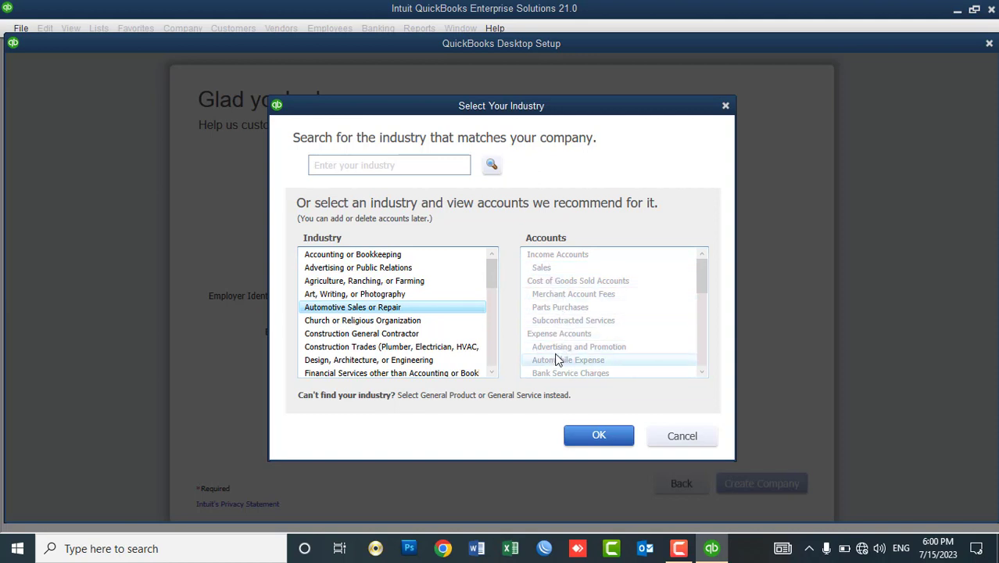
{"action": "left_click", "coordinate": [683, 440]}
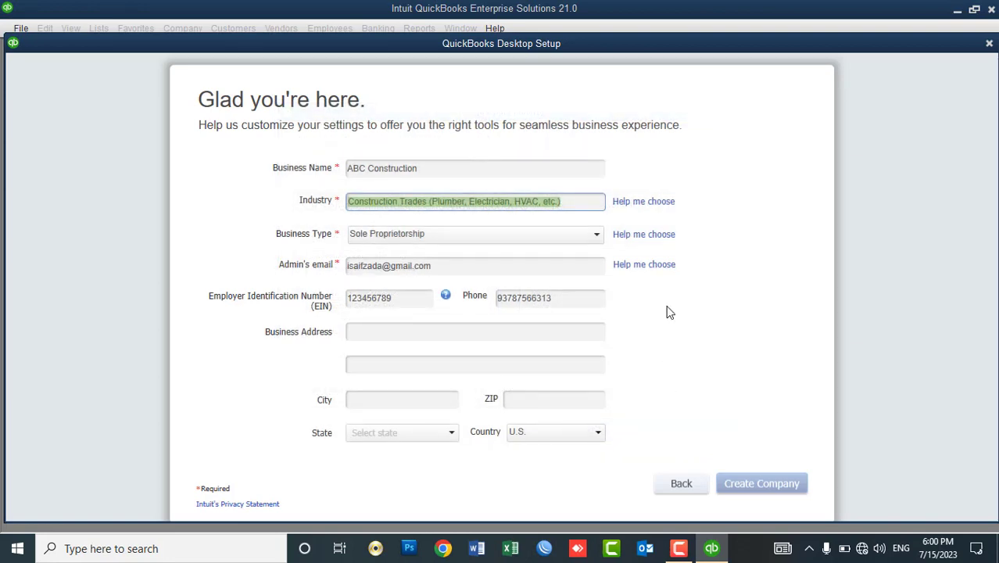
Enter the company's two business address lines, city and ZIP code.
{"action": "left_click", "coordinate": [388, 329]}
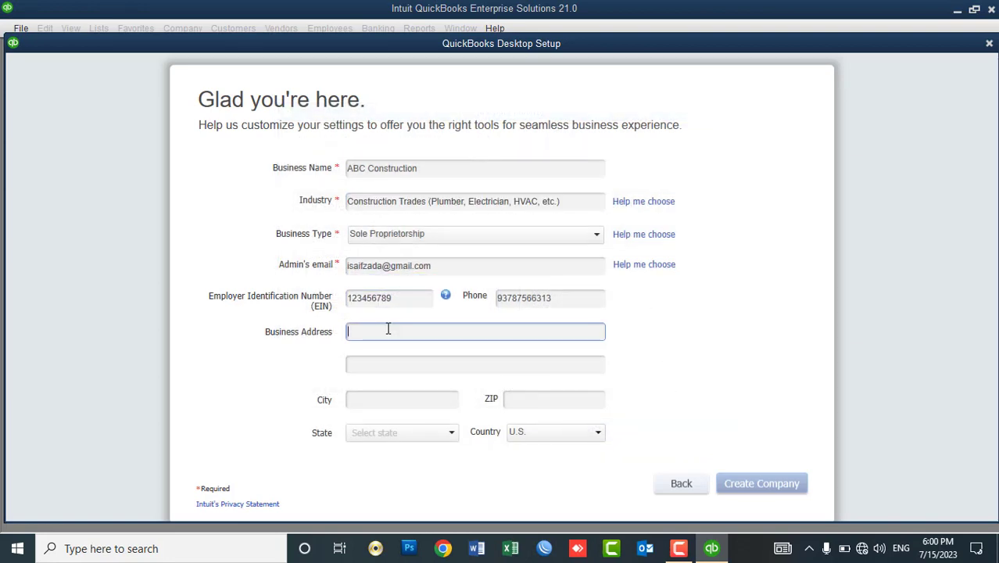
{"action": "type", "text": "Koti-e-sangi"}
{"action": "key", "text": "Tab"}
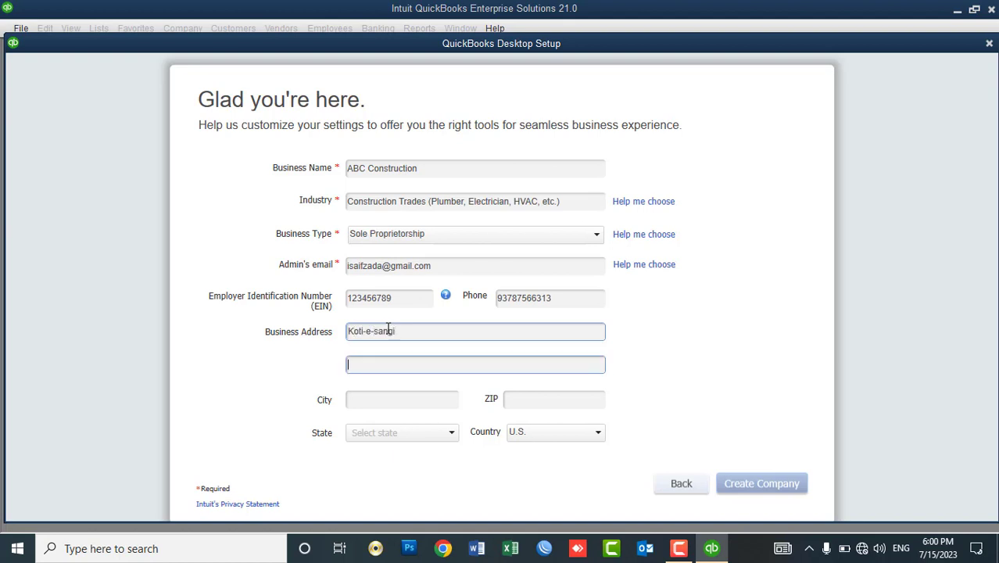
{"action": "type", "text": "District No 3"}
{"action": "key", "text": "Tab"}
{"action": "type", "text": "Kabul"}
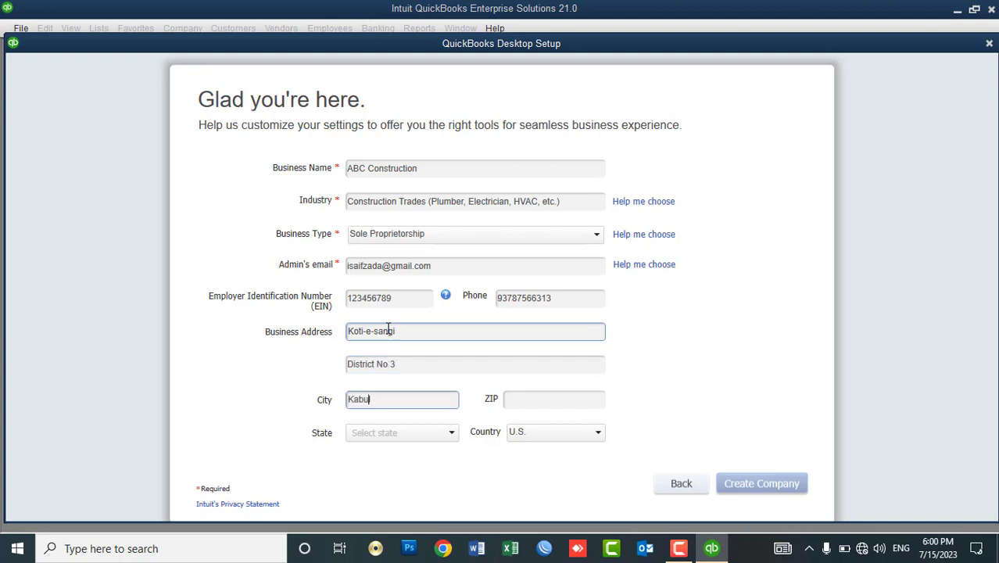
{"action": "key", "text": "Tab"}
{"action": "type", "text": "1006"}
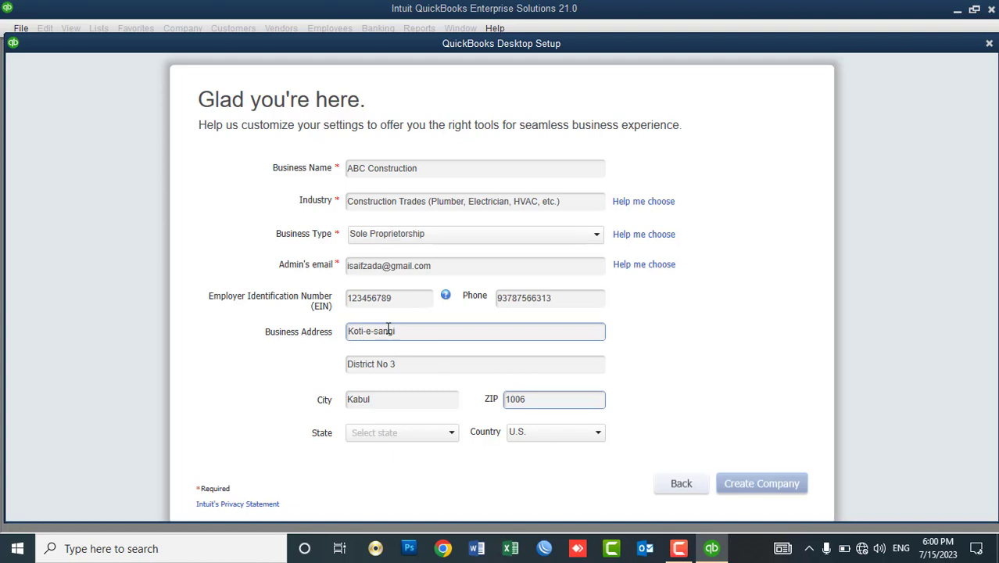
Set the Country to Other and try creating the company.
{"action": "key", "text": "Tab"}
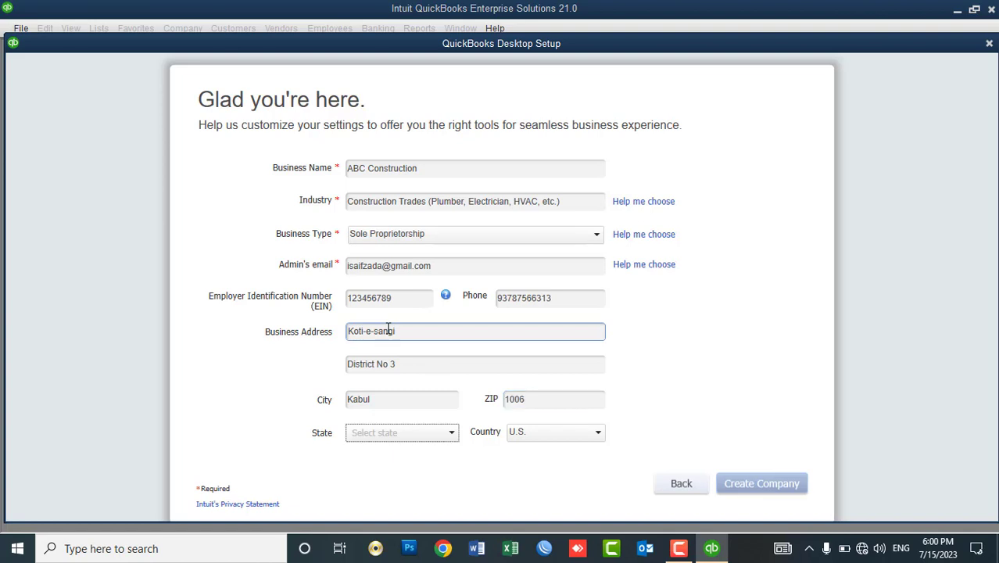
{"action": "key", "text": "Tab"}
{"action": "key", "text": "Down"}
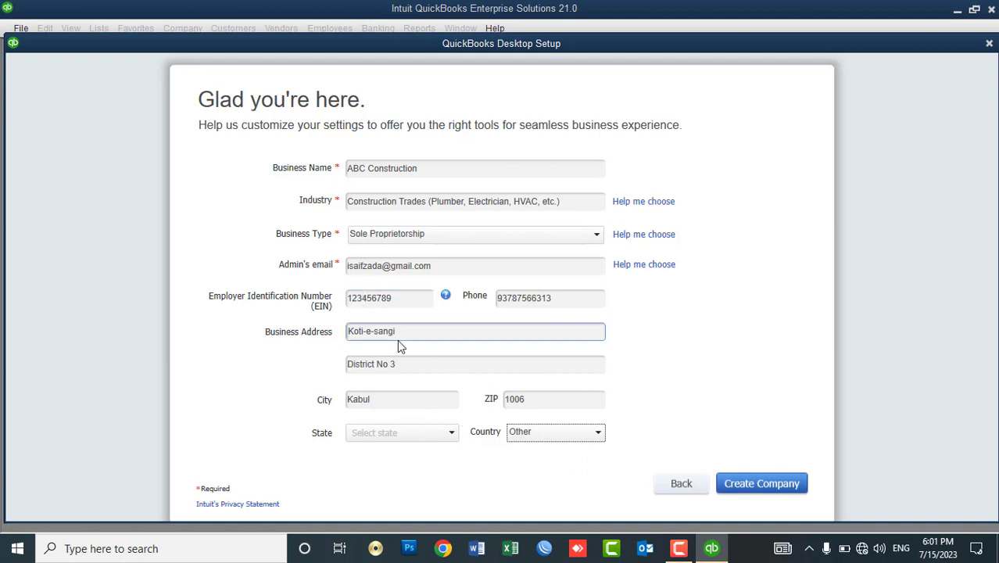
{"action": "left_click", "coordinate": [739, 489]}
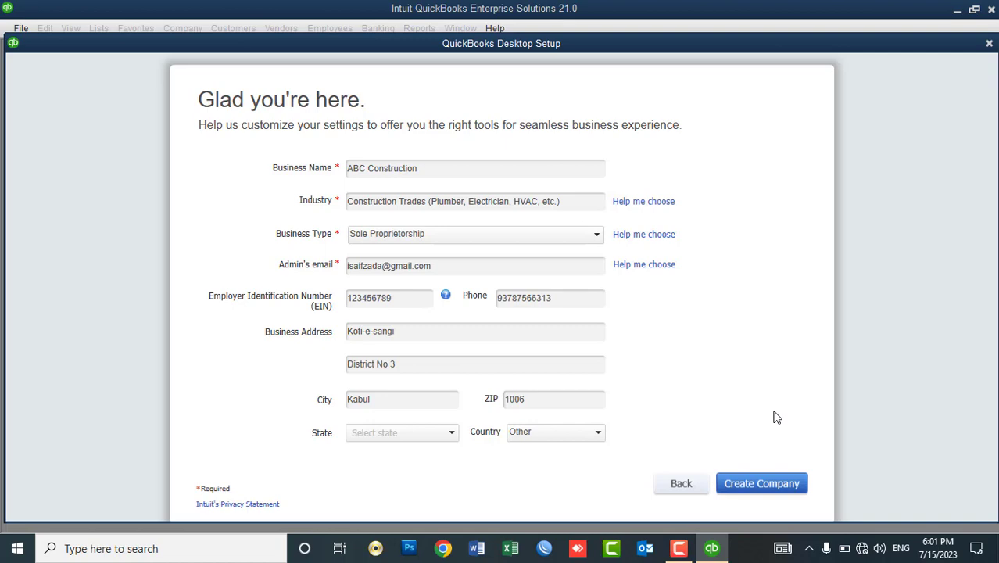
Save the ABC Construction file in a new 'QB Company files' folder under Documents.
{"action": "left_click", "coordinate": [762, 483]}
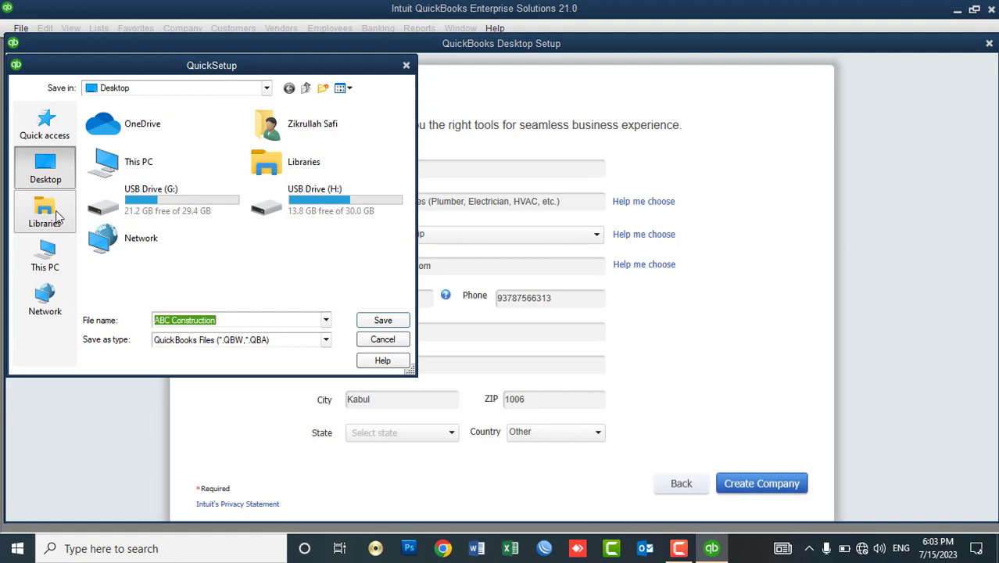
{"action": "left_click", "coordinate": [46, 209]}
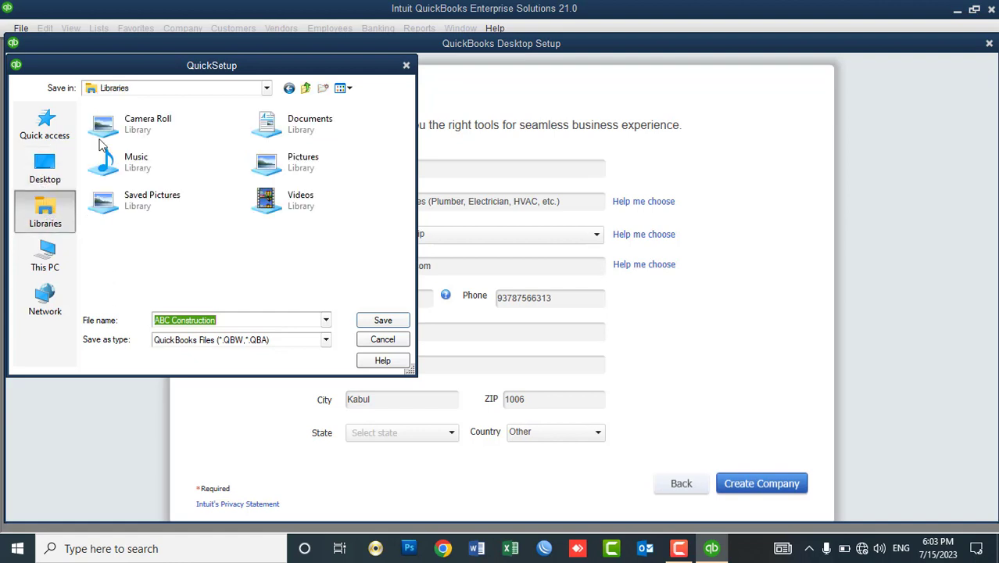
{"action": "double_click", "coordinate": [305, 120]}
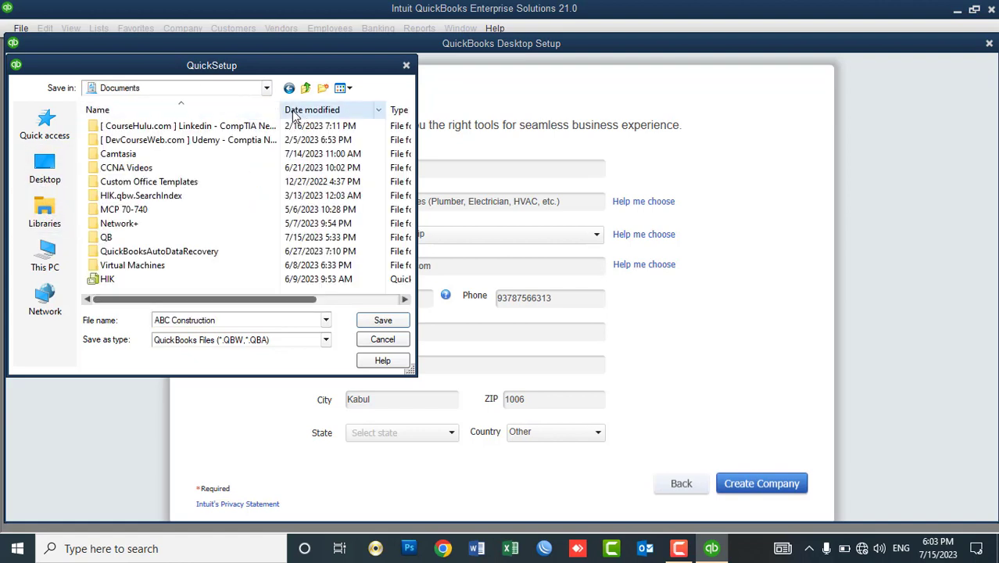
{"action": "left_click", "coordinate": [323, 89]}
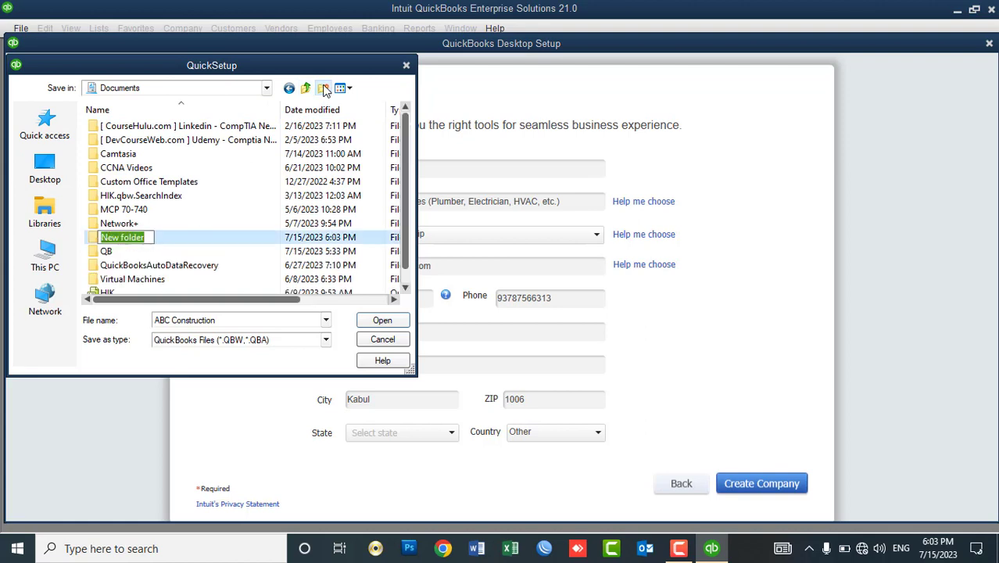
{"action": "type", "text": "QB Company "}
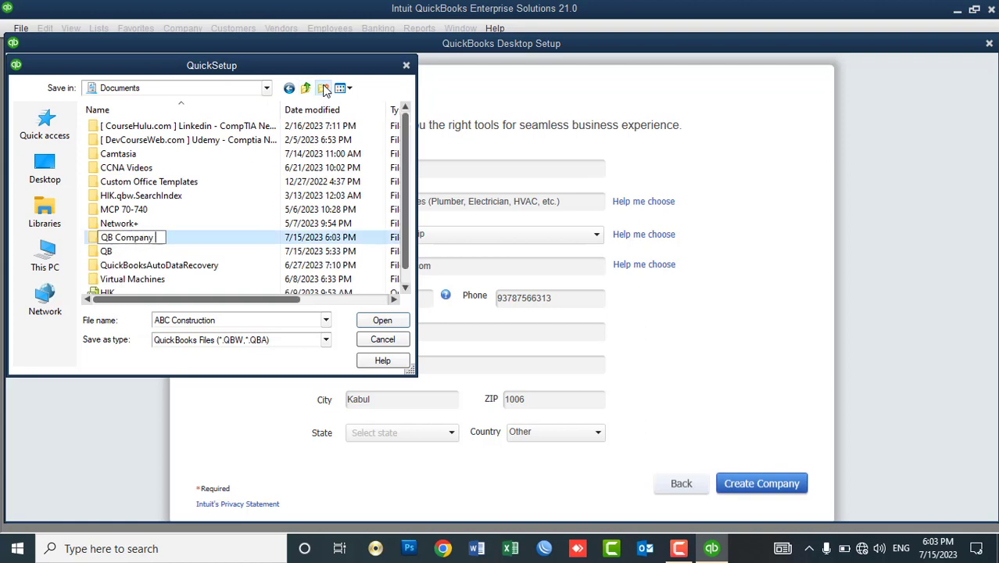
{"action": "type", "text": "files"}
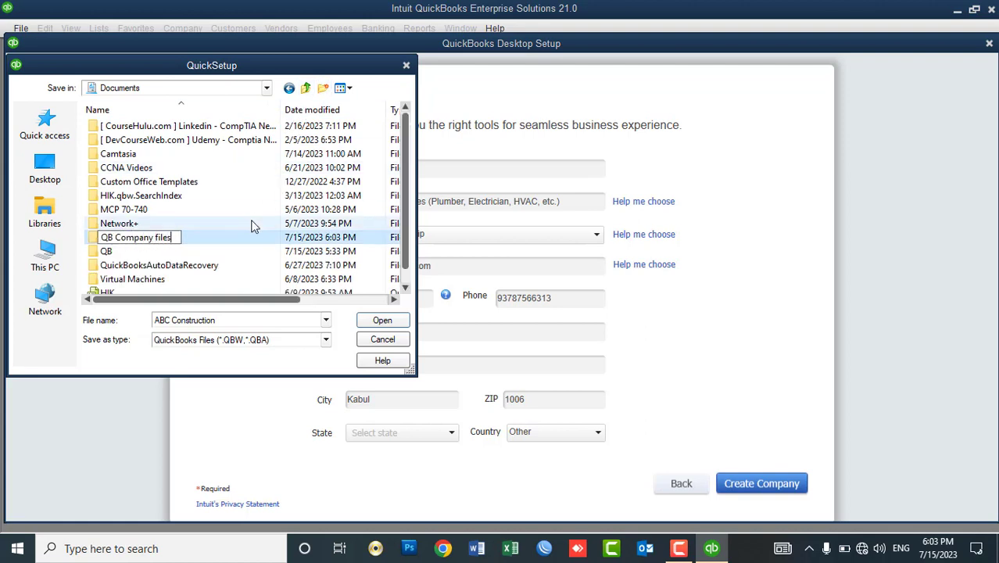
{"action": "left_click", "coordinate": [238, 243]}
{"action": "left_click", "coordinate": [382, 321]}
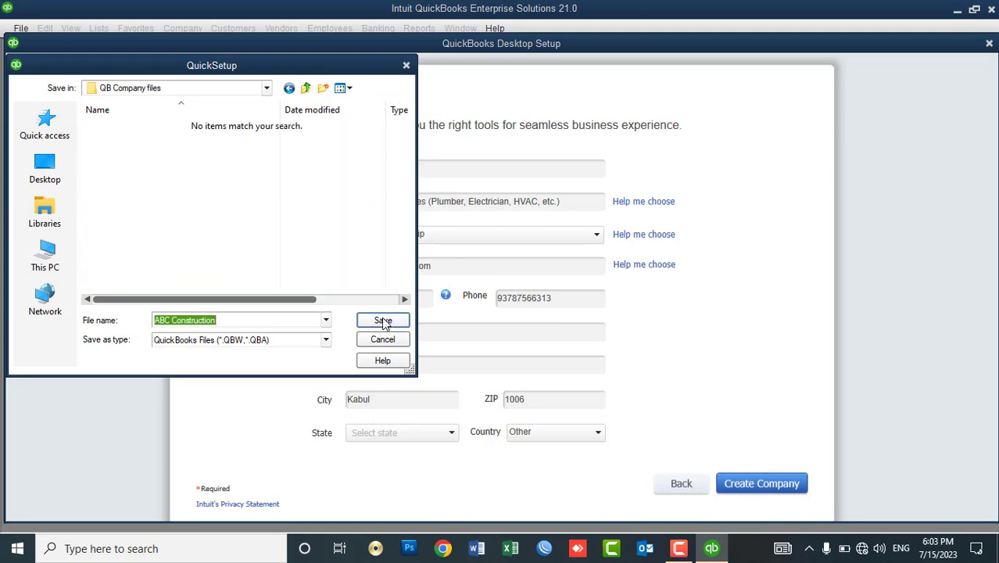
{"action": "left_click", "coordinate": [383, 322]}
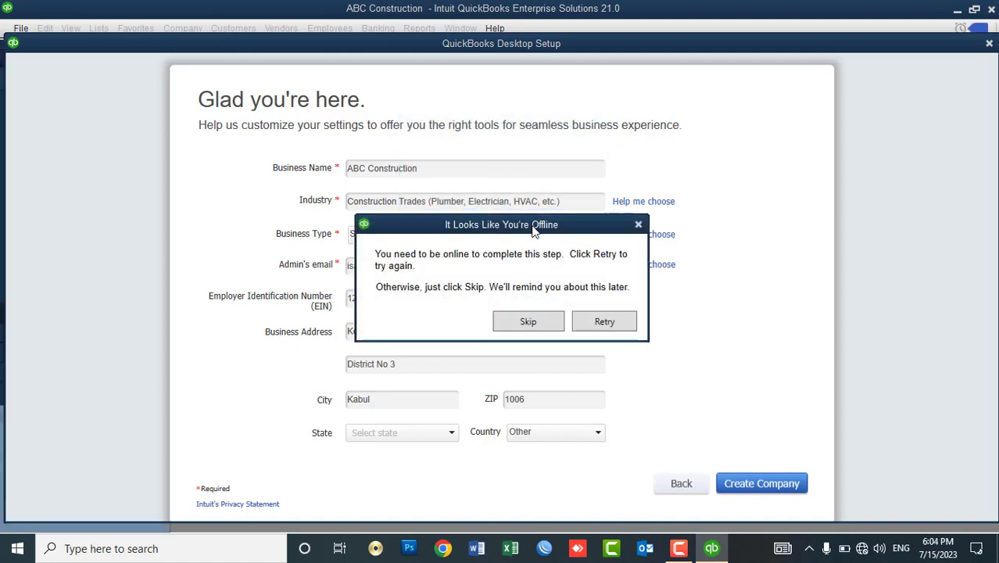
Skip the offline prompt, close the Navigation Canceled page, and maximize the Home window.
{"action": "left_click", "coordinate": [536, 322]}
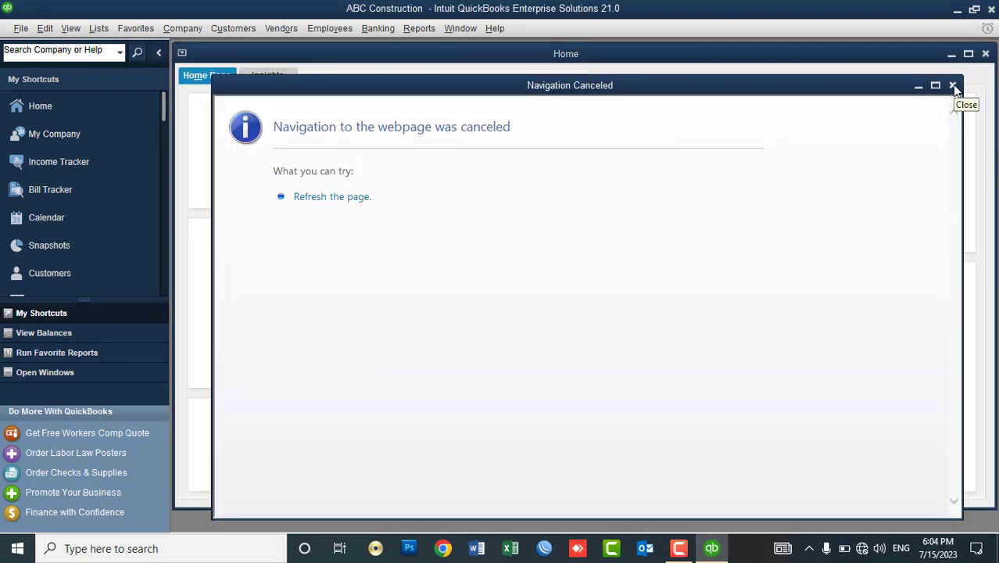
{"action": "left_click", "coordinate": [952, 85]}
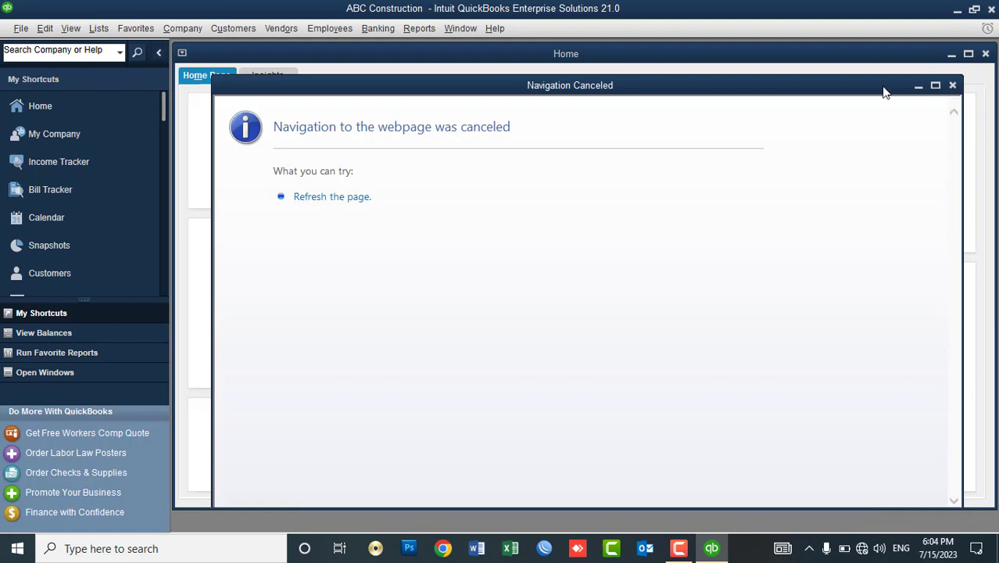
{"action": "left_click", "coordinate": [968, 53]}
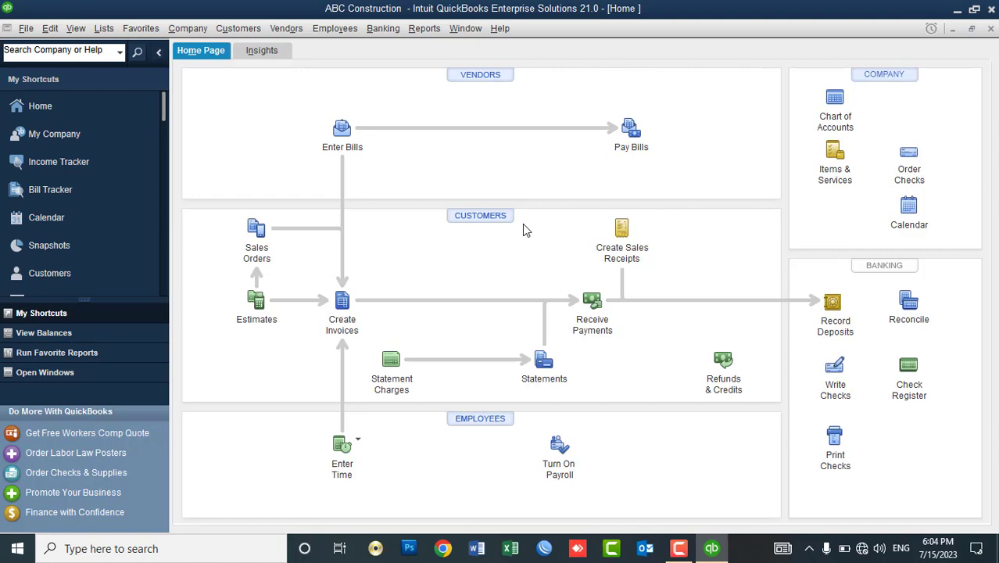
Look through the Chart of Accounts list, then close it.
{"action": "left_click", "coordinate": [104, 30]}
{"action": "left_click", "coordinate": [113, 48]}
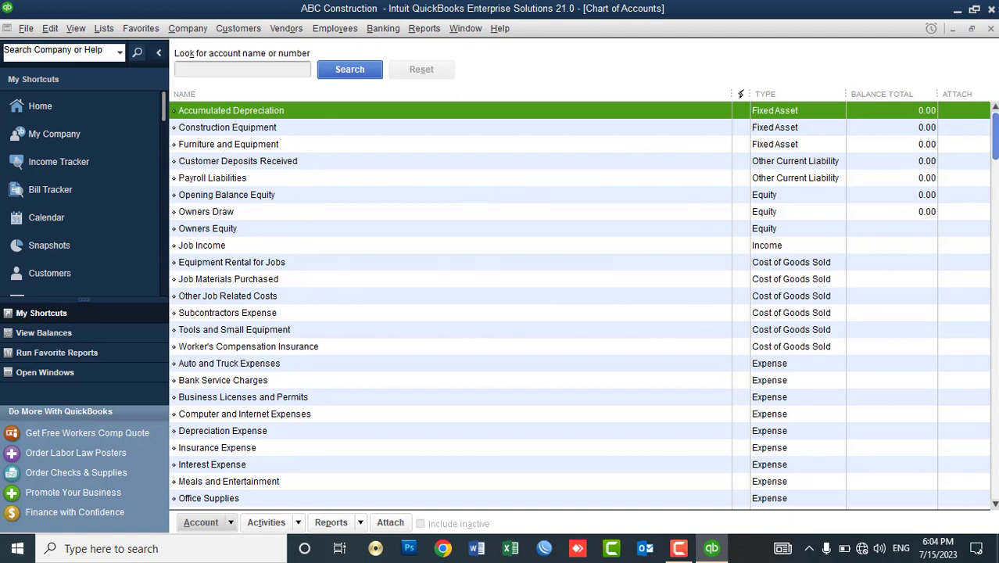
{"action": "scroll", "coordinate": [986, 129], "scroll_direction": "down", "scroll_amount": 2}
{"action": "scroll", "coordinate": [986, 129], "scroll_direction": "up", "scroll_amount": 2}
{"action": "left_click", "coordinate": [990, 28]}
Bring up Help > Manage My License to reveal Change to a Different Industry Edition.
{"action": "left_click", "coordinate": [432, 32]}
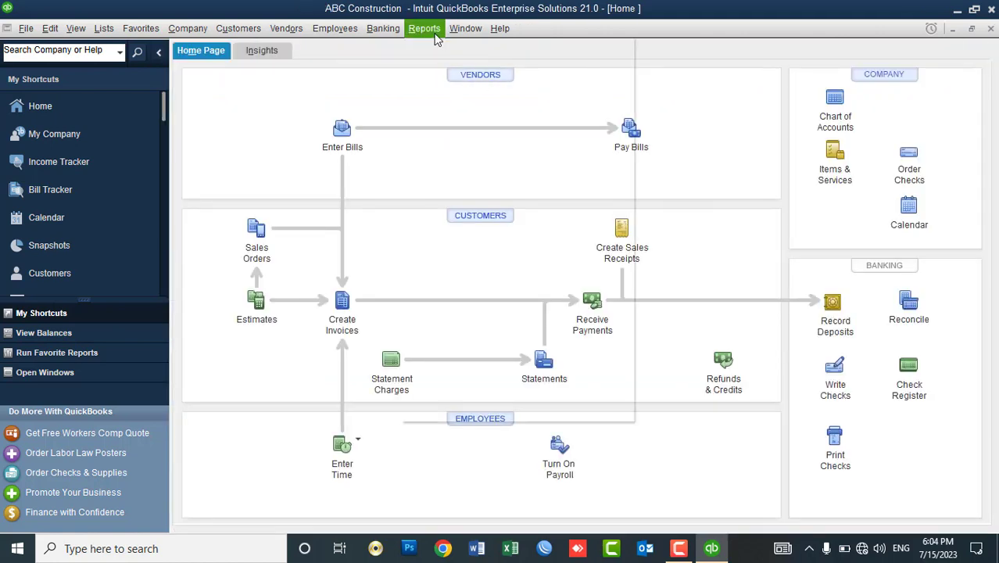
{"action": "mouse_move", "coordinate": [499, 29]}
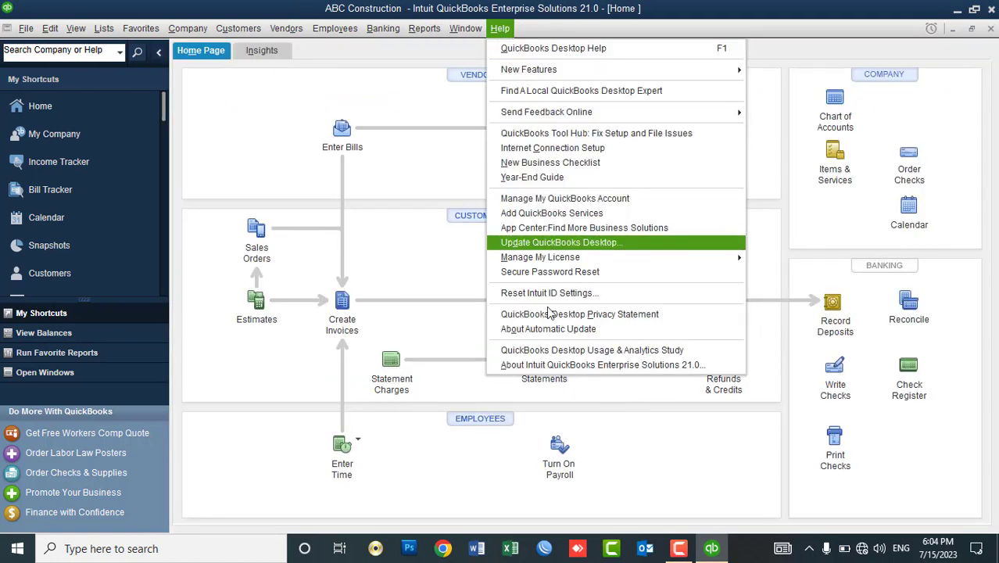
{"action": "mouse_move", "coordinate": [600, 262]}
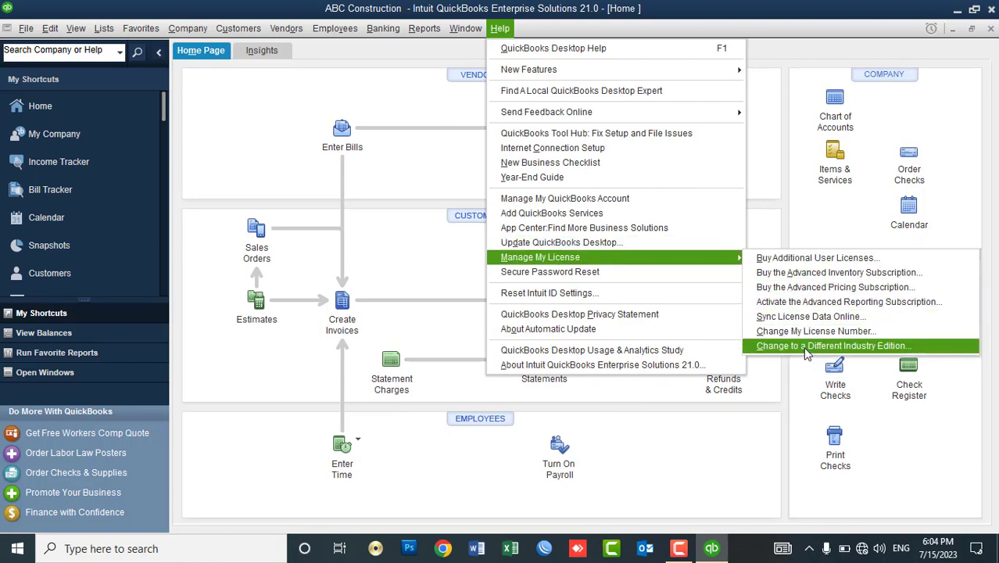
Change the industry edition to Enterprise Solutions Contractor and confirm the switch.
{"action": "left_click", "coordinate": [807, 346]}
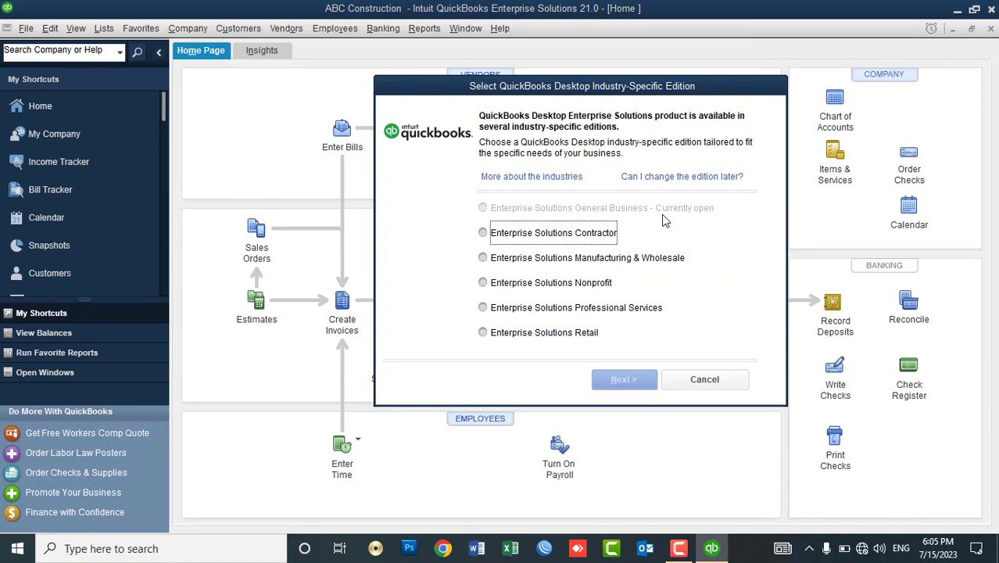
{"action": "left_click", "coordinate": [561, 234]}
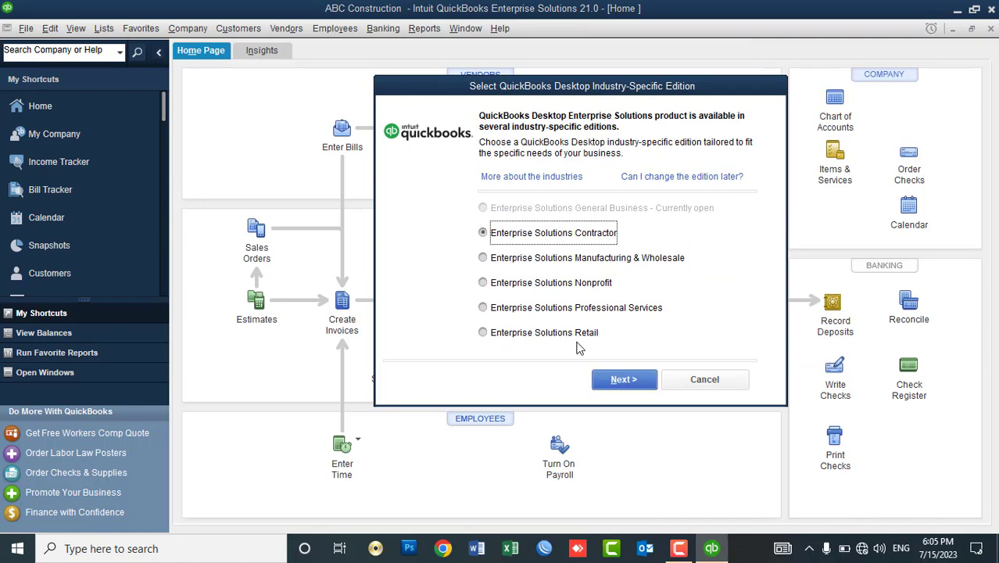
{"action": "left_click", "coordinate": [625, 389]}
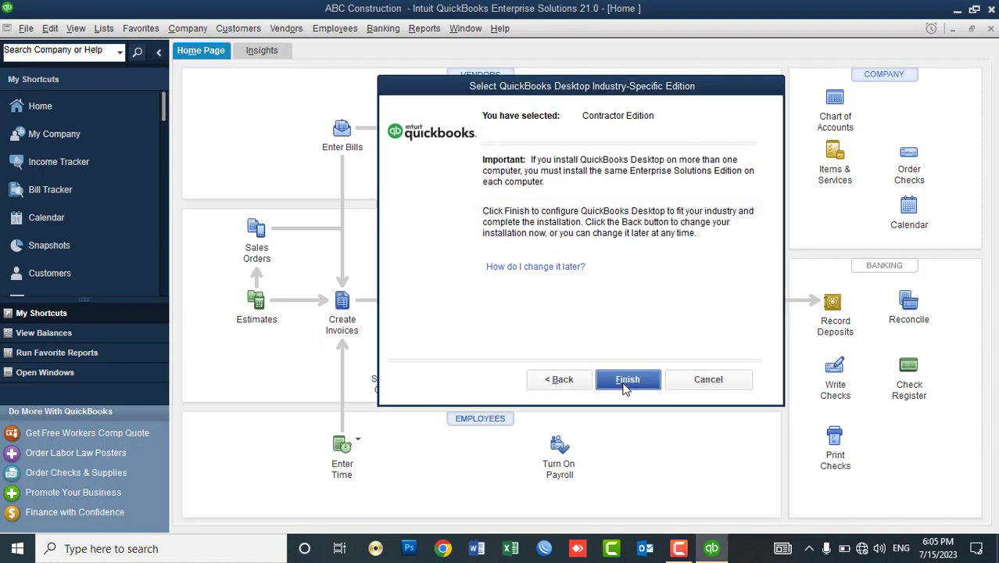
{"action": "left_click", "coordinate": [625, 388]}
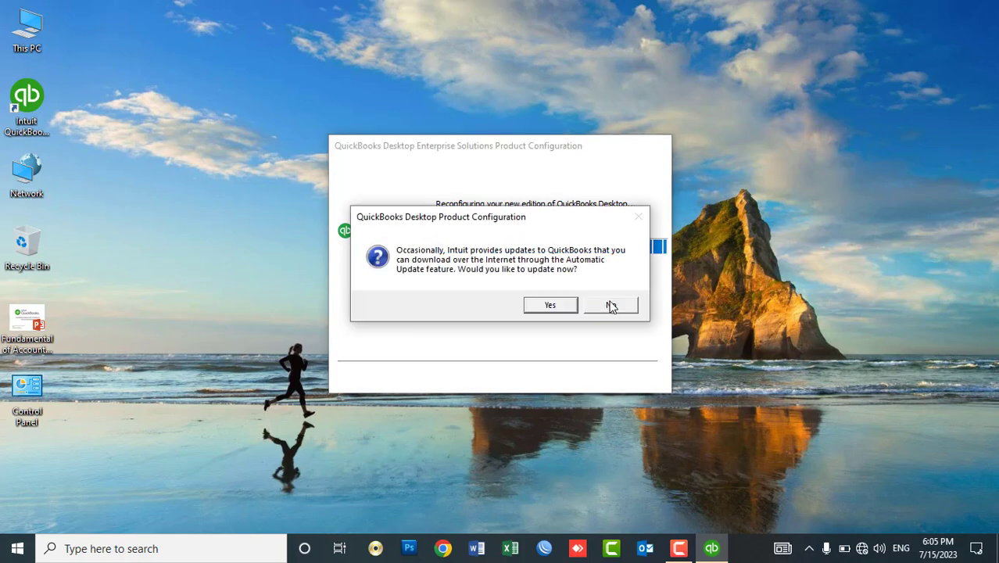
Decline updates, then set and confirm a new complex Admin password to encrypt sensitive data.
{"action": "left_click", "coordinate": [610, 305]}
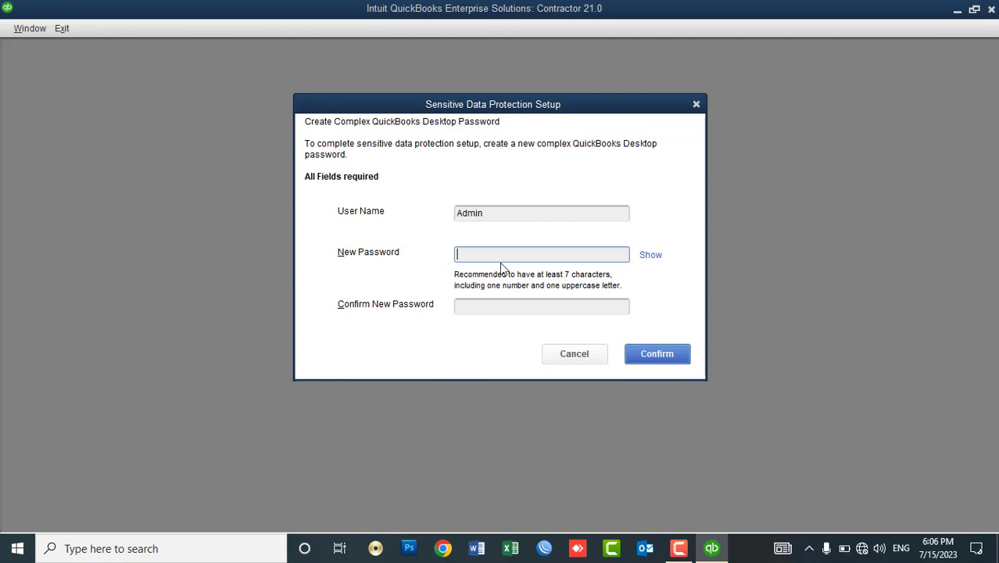
{"action": "type", "text": "••••••••"}
{"action": "type", "text": "********"}
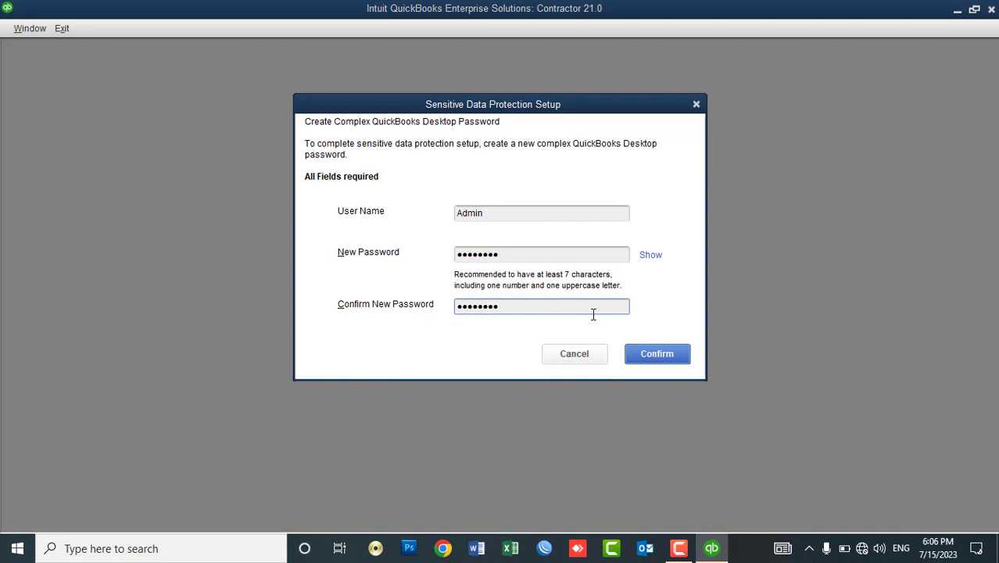
{"action": "left_click", "coordinate": [655, 256]}
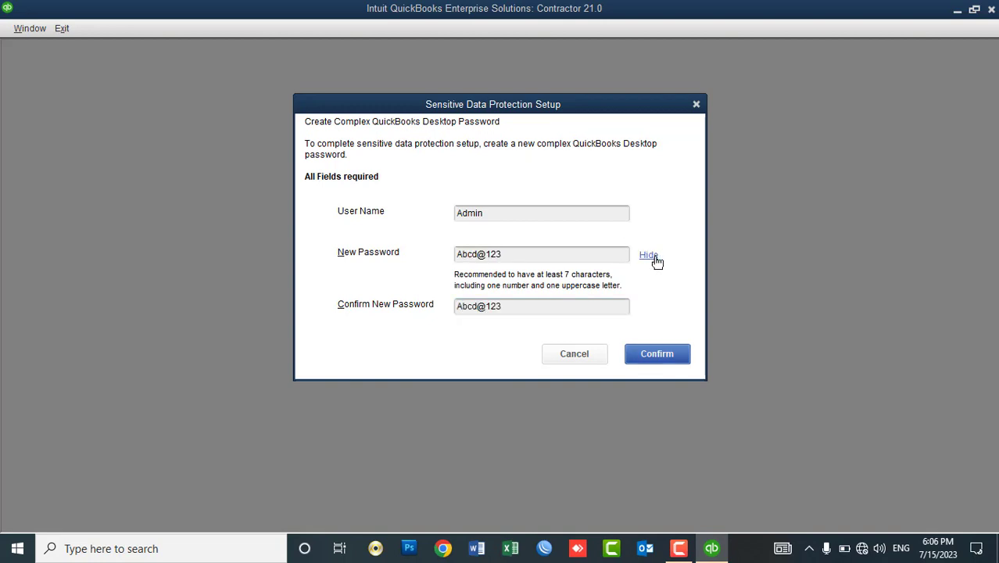
{"action": "left_click", "coordinate": [655, 258]}
{"action": "left_click", "coordinate": [644, 351]}
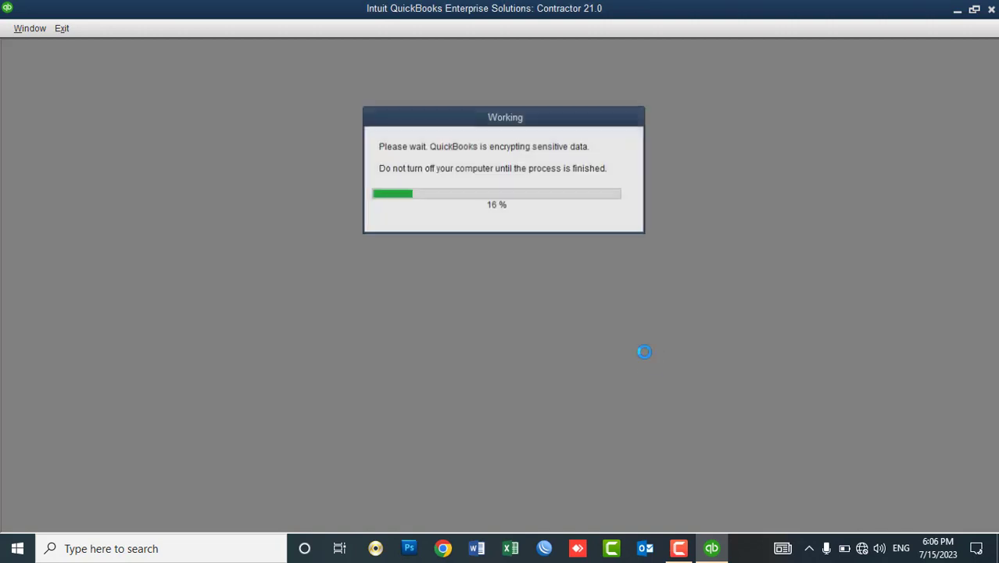
{"action": "left_click", "coordinate": [497, 178]}
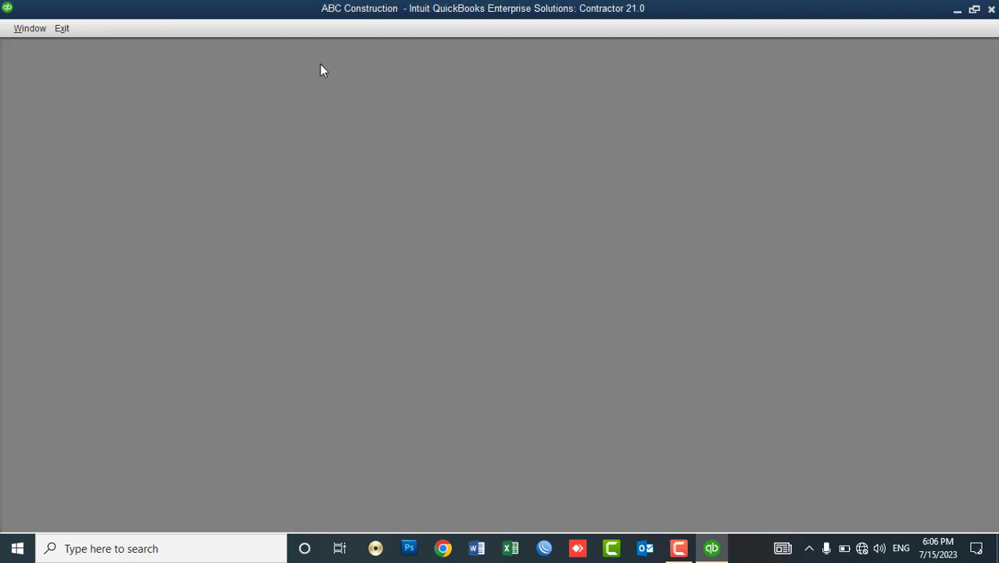